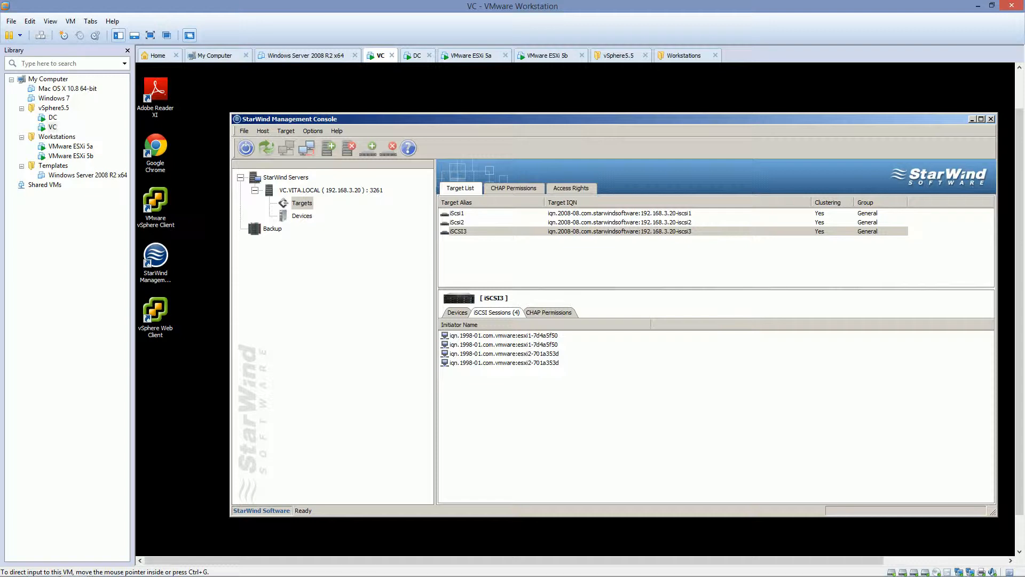
Move the Utils folder window over the StarWind Management Console.
{"action": "left_click_drag", "start_coordinate": [0, 243], "coordinate": [579, 146]}
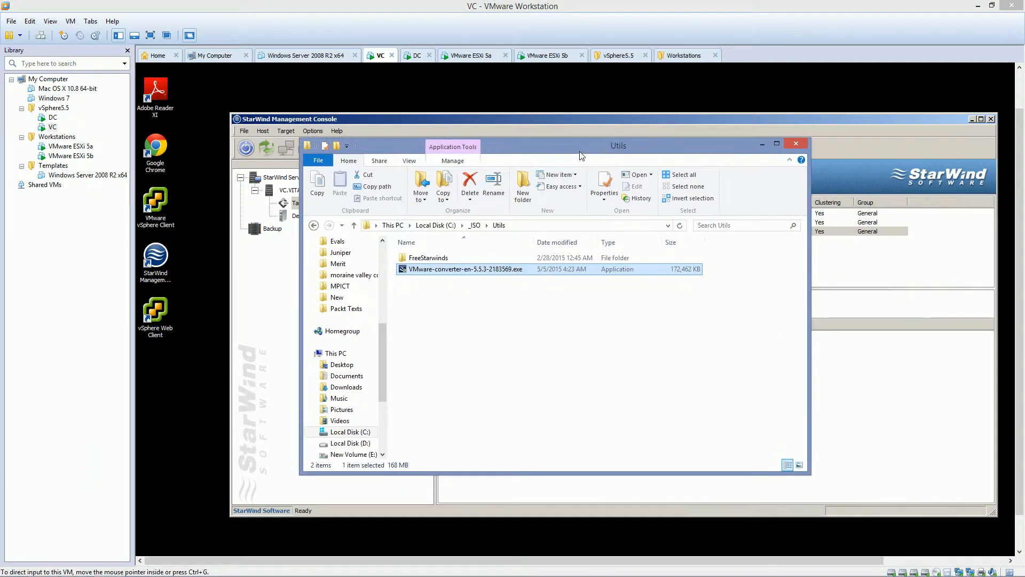
Open C:\_ISO\Utils and select VMware-converter-en-5.5.3-2183569.exe.
{"action": "left_click", "coordinate": [435, 225]}
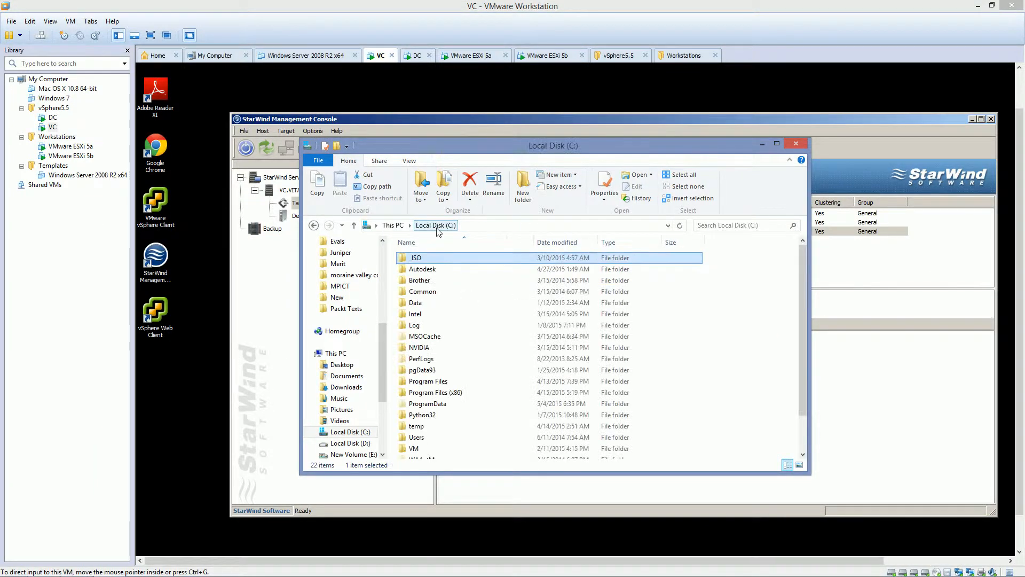
{"action": "double_click", "coordinate": [421, 259]}
{"action": "left_click", "coordinate": [417, 259]}
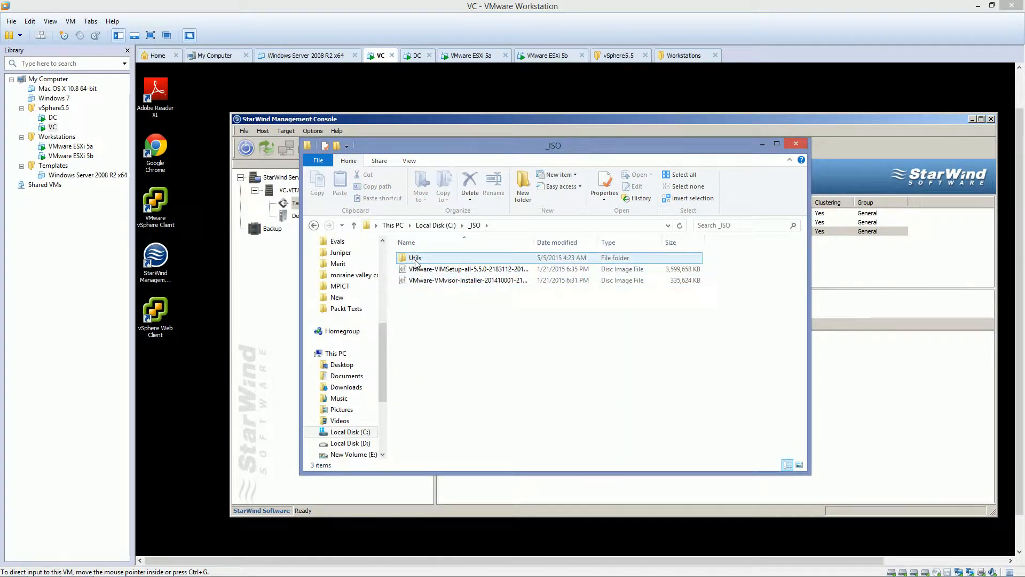
{"action": "double_click", "coordinate": [417, 259]}
{"action": "left_click", "coordinate": [417, 272]}
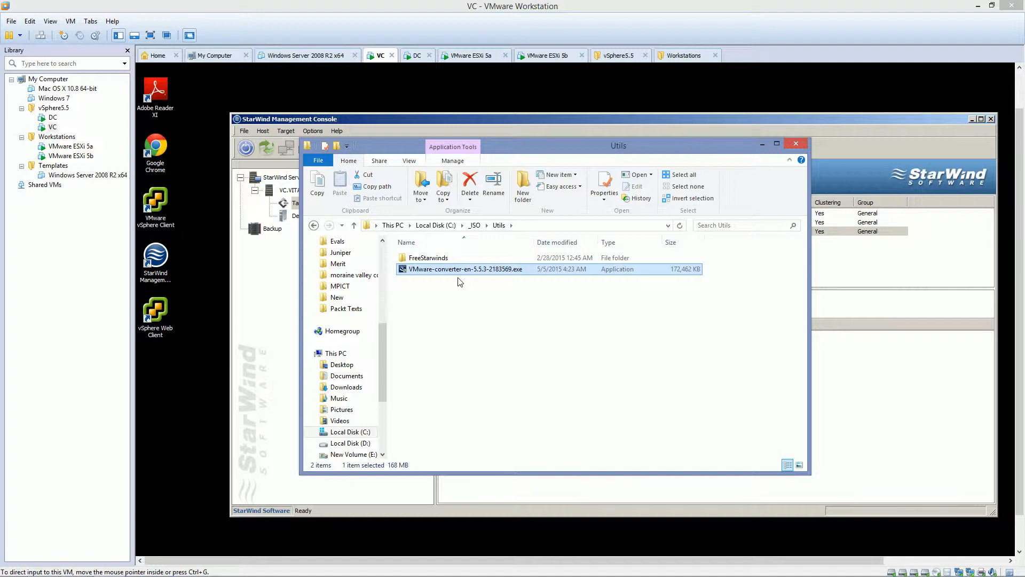
Copy the converter installer file and close the Utils folder window.
{"action": "key", "text": "ctrl+c"}
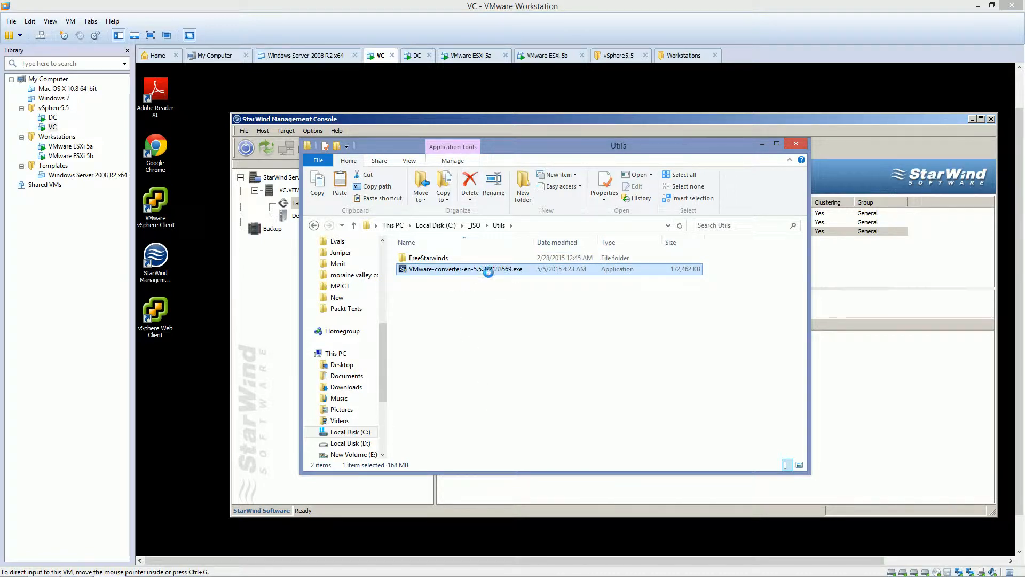
{"action": "double_click", "coordinate": [483, 269]}
{"action": "right_click", "coordinate": [484, 268]}
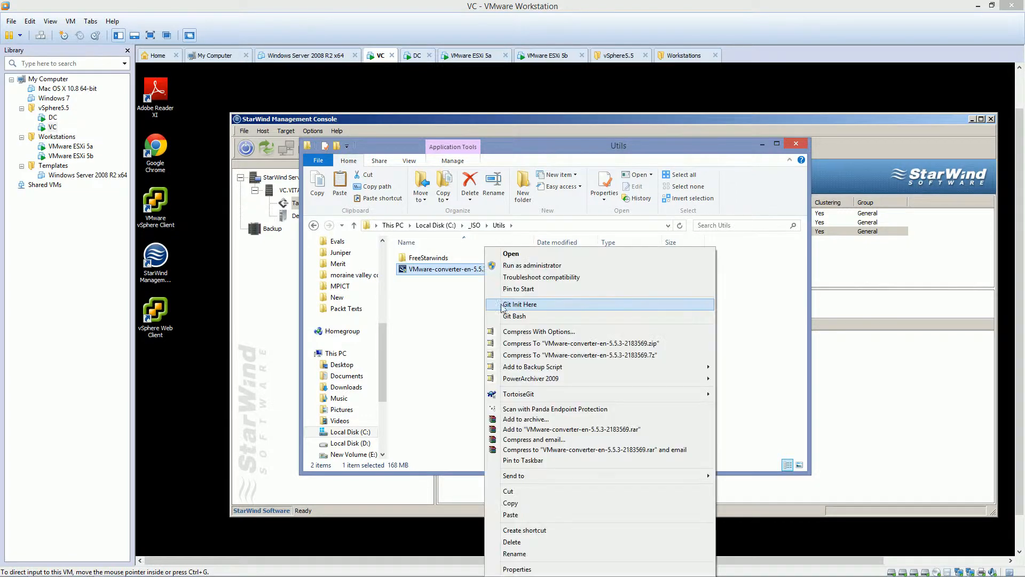
{"action": "left_click", "coordinate": [536, 502]}
{"action": "left_click", "coordinate": [796, 143]}
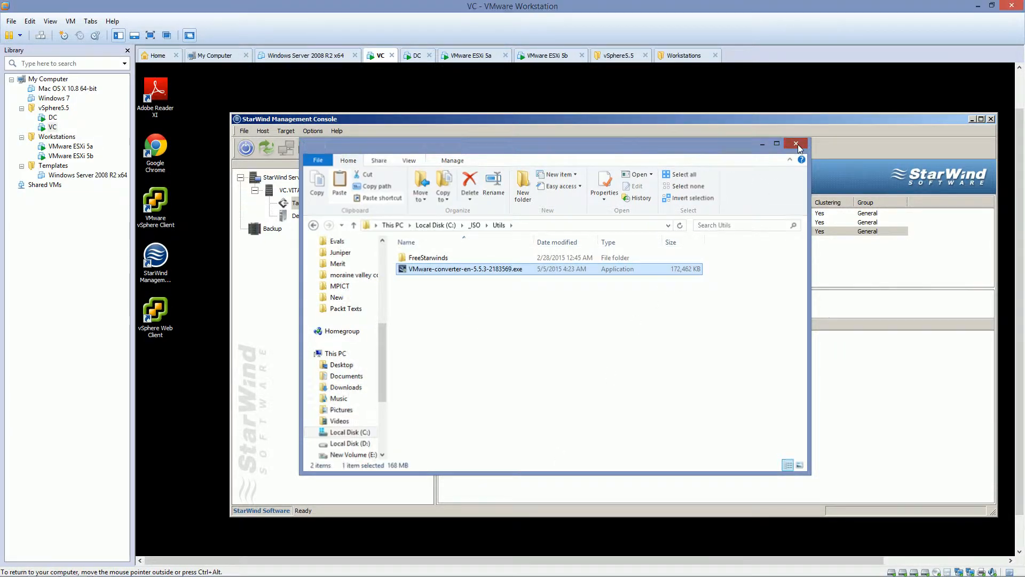
{"action": "left_click", "coordinate": [272, 96]}
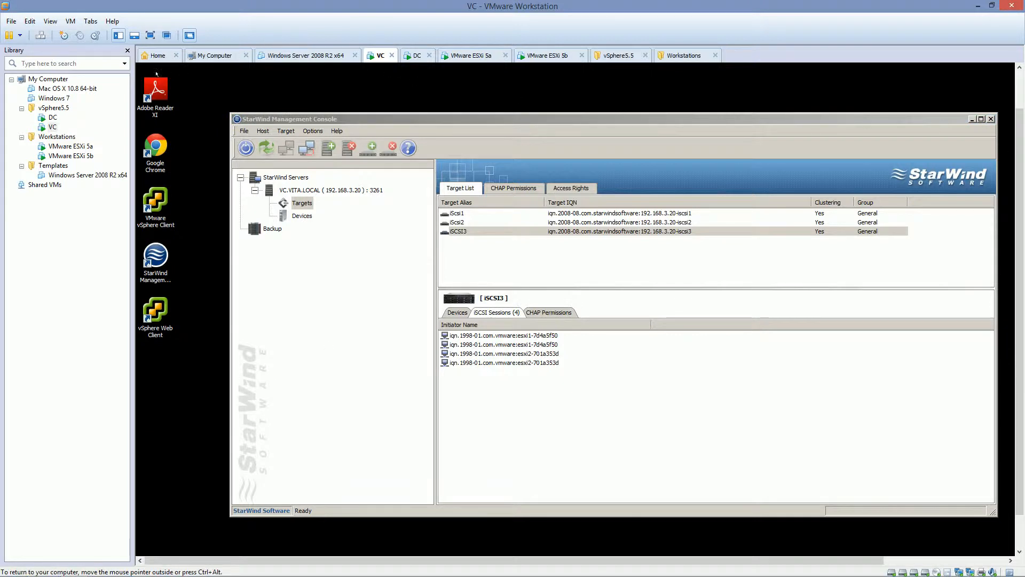
Show the VC machine full screen and browse to the empty C:\NFS\Utils folder.
{"action": "left_click", "coordinate": [150, 35]}
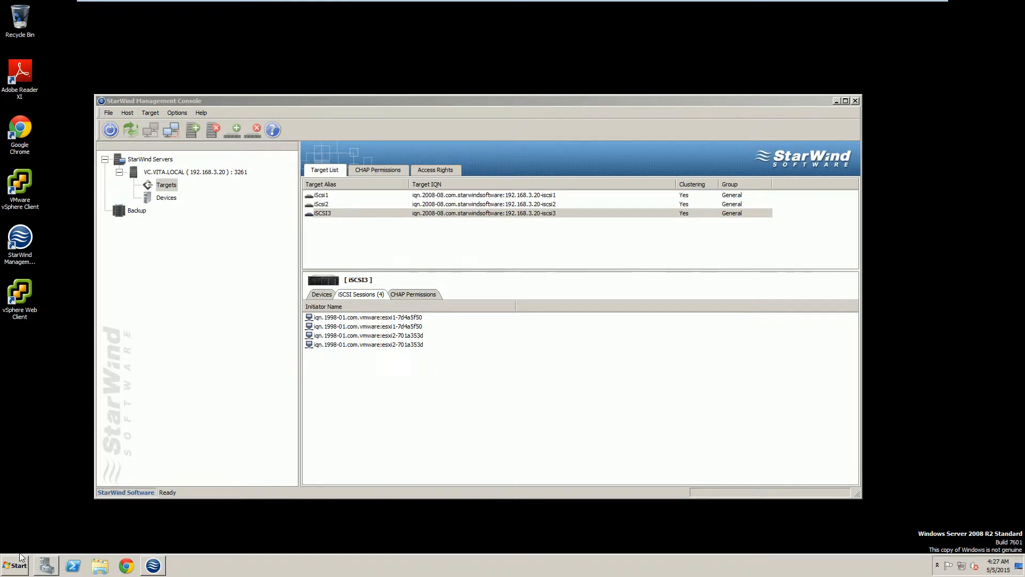
{"action": "left_click", "coordinate": [21, 559]}
{"action": "left_click", "coordinate": [180, 396]}
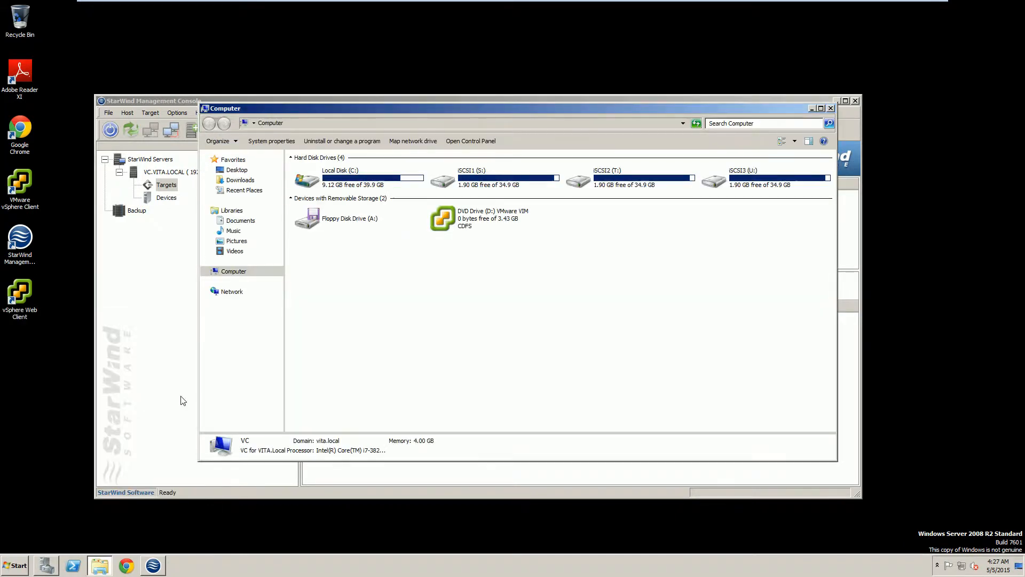
{"action": "double_click", "coordinate": [351, 175]}
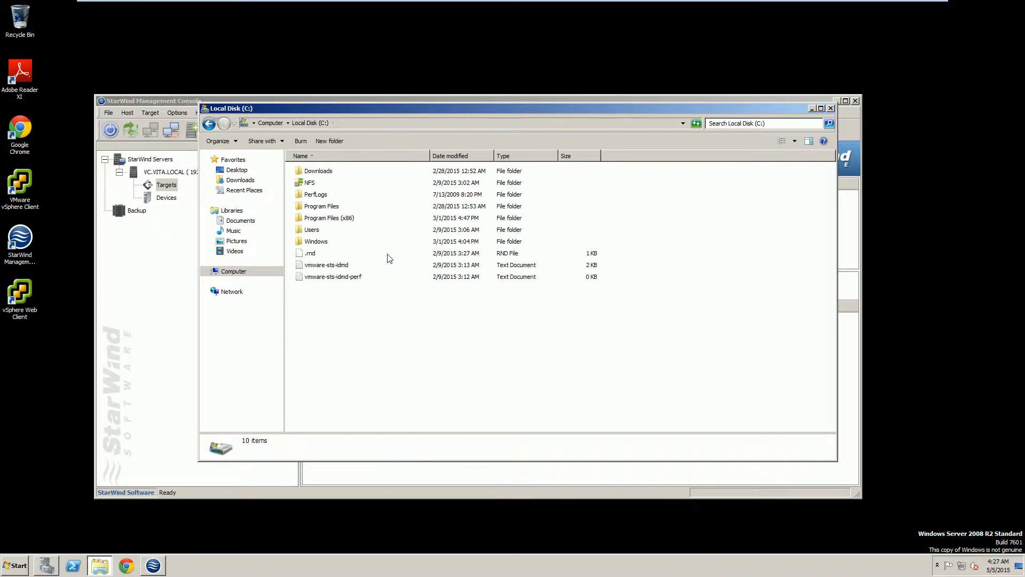
{"action": "double_click", "coordinate": [311, 185]}
{"action": "left_click", "coordinate": [313, 187]}
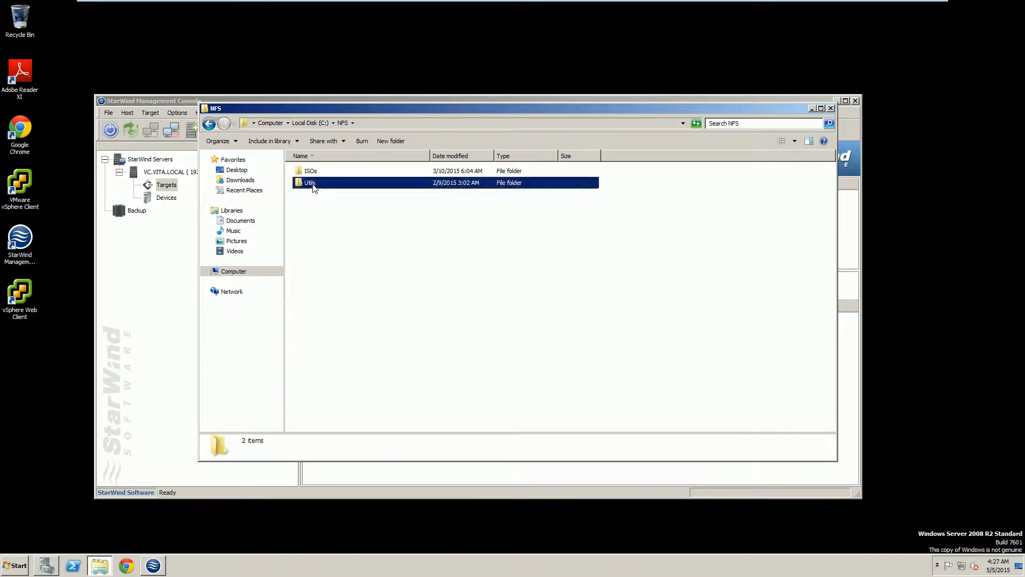
{"action": "double_click", "coordinate": [313, 186]}
Paste VMware-converter-en-5.5.3-2183569.exe into C:\NFS\Utils and run it.
{"action": "right_click", "coordinate": [419, 230]}
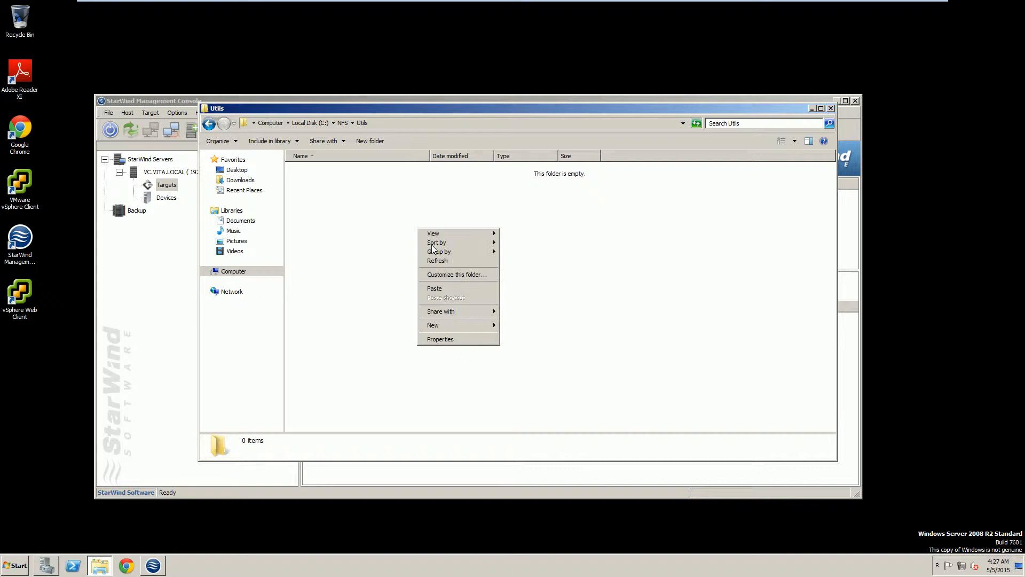
{"action": "left_click", "coordinate": [433, 289]}
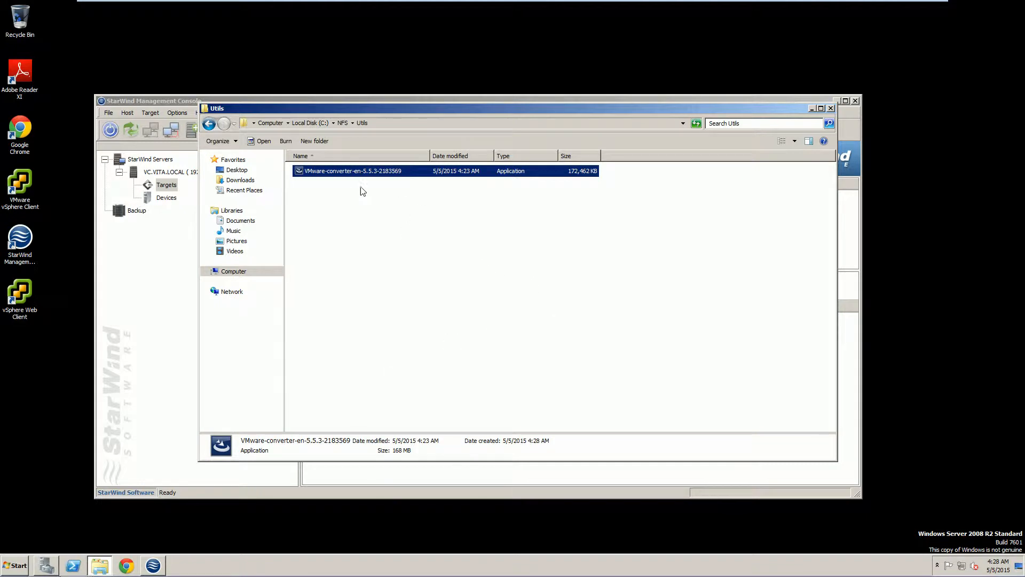
{"action": "left_click", "coordinate": [363, 206]}
{"action": "left_click", "coordinate": [346, 174]}
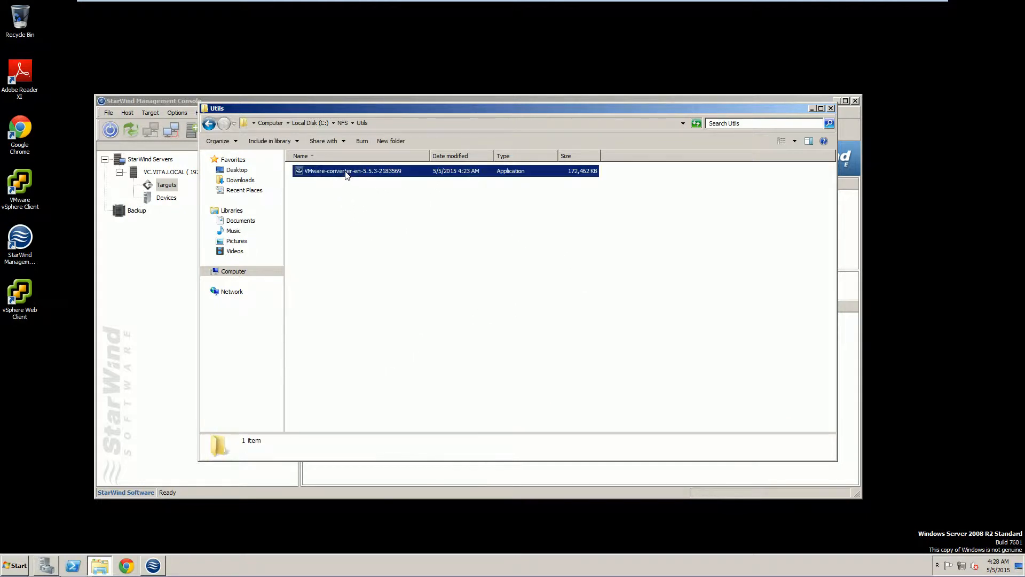
{"action": "double_click", "coordinate": [346, 172]}
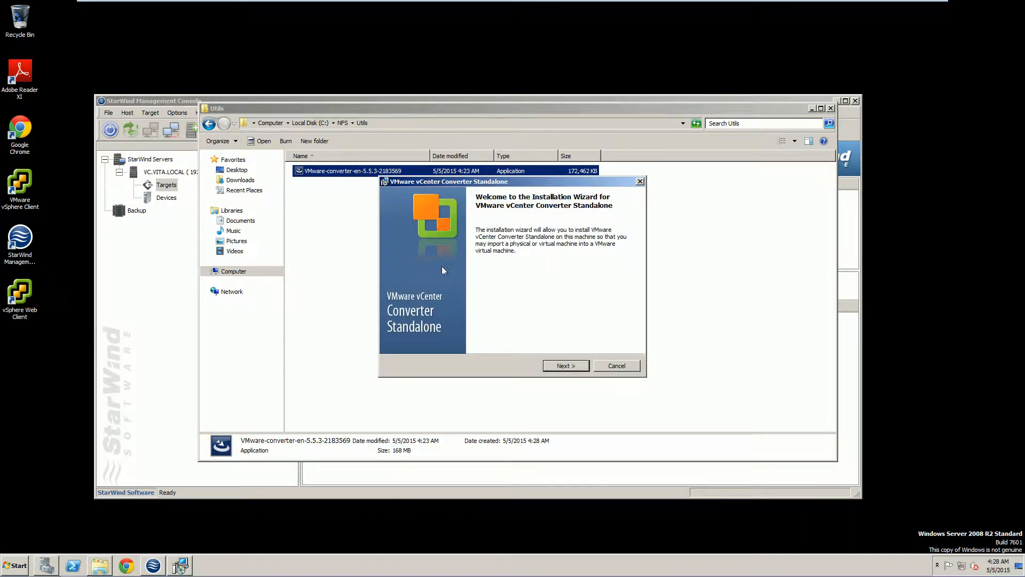
Install Converter Standalone locally with the license accepted and default folder, then launch the client.
{"action": "left_click", "coordinate": [561, 366]}
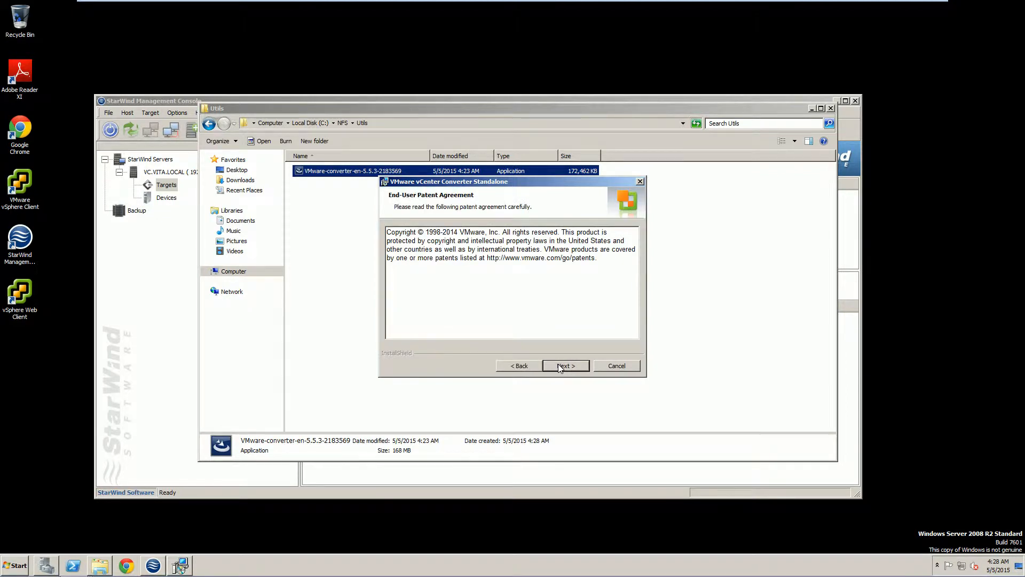
{"action": "left_click", "coordinate": [558, 363]}
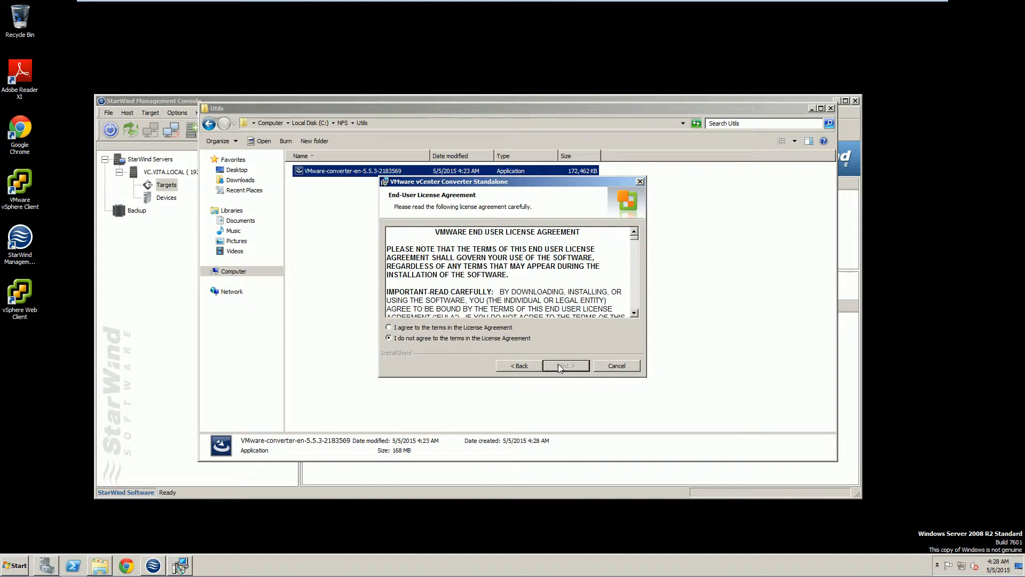
{"action": "left_click", "coordinate": [492, 328]}
{"action": "left_click", "coordinate": [556, 366]}
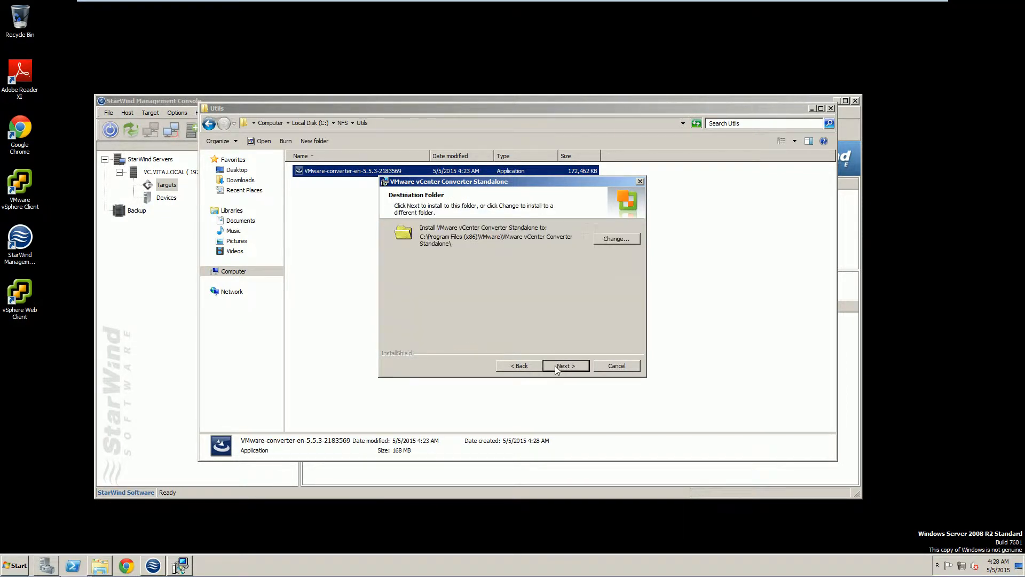
{"action": "left_click", "coordinate": [555, 366]}
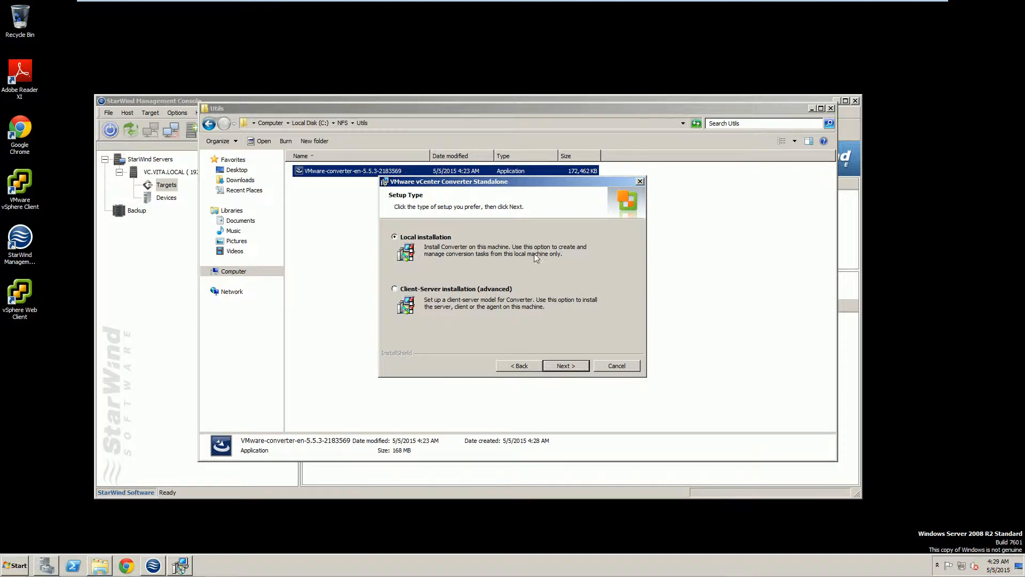
{"action": "left_click", "coordinate": [570, 367]}
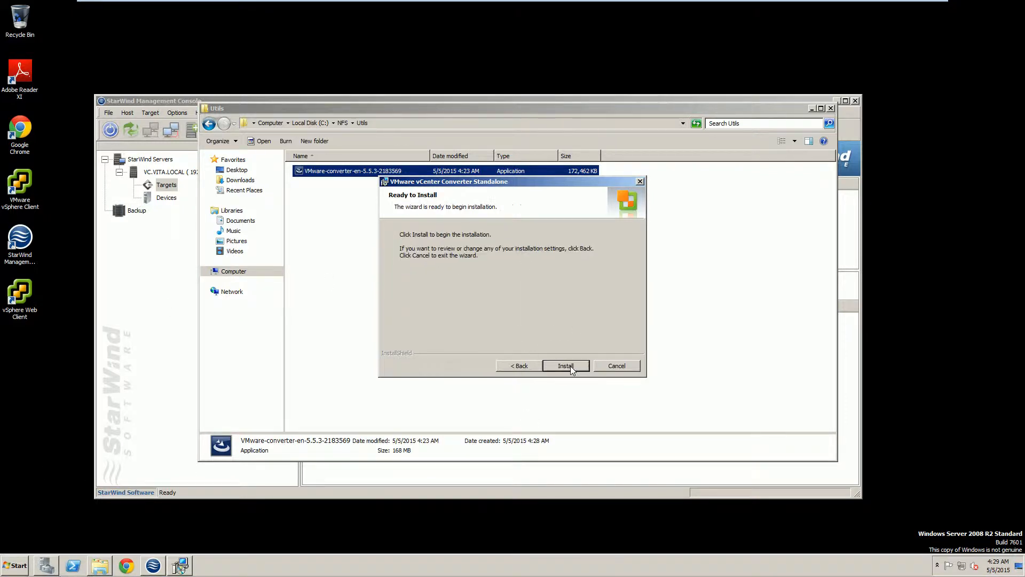
{"action": "left_click", "coordinate": [570, 366]}
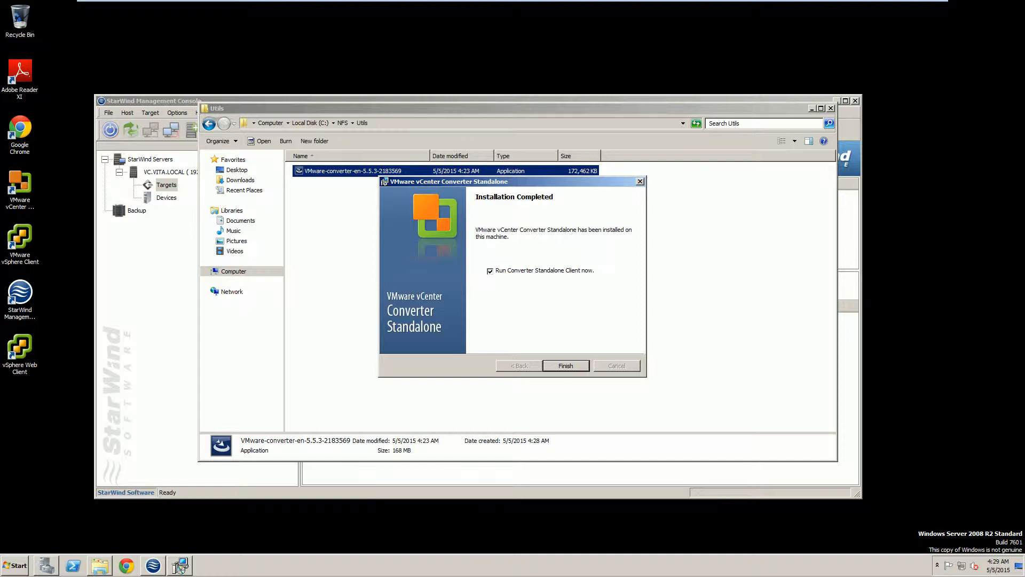
{"action": "left_click", "coordinate": [566, 367]}
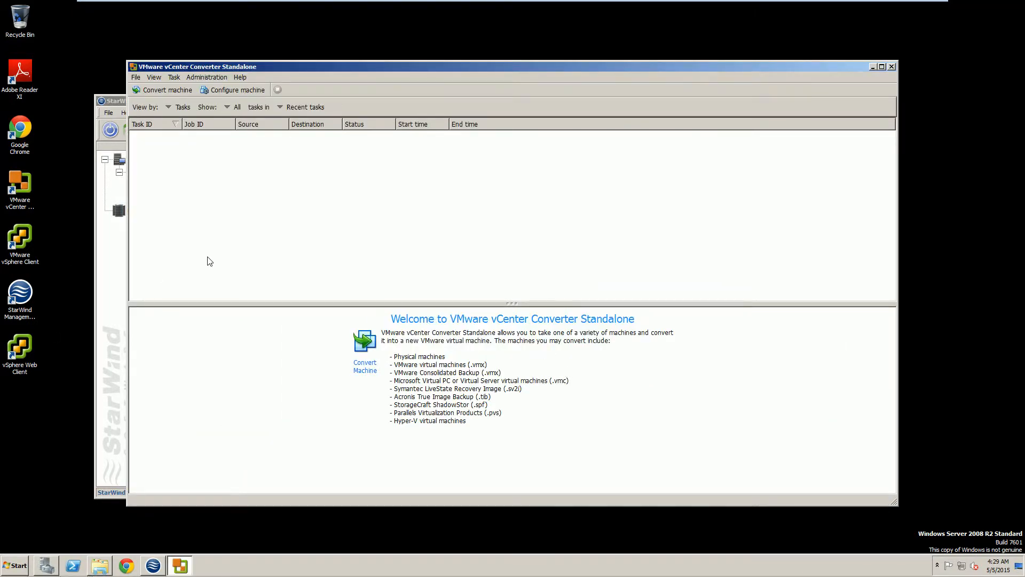
Start a machine conversion with VMware Infrastructure virtual machine as the source type.
{"action": "left_click", "coordinate": [153, 90]}
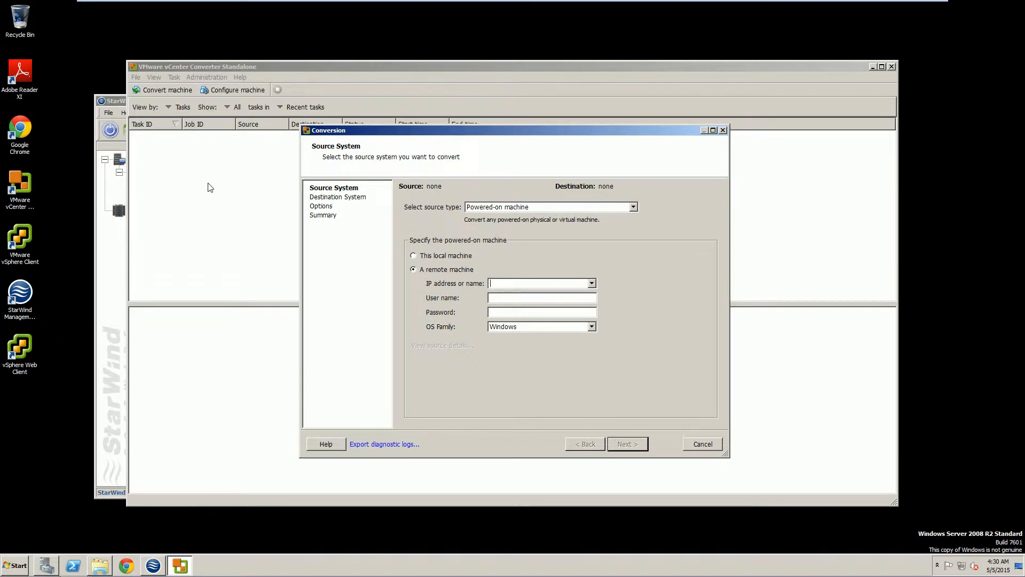
{"action": "left_click", "coordinate": [526, 208]}
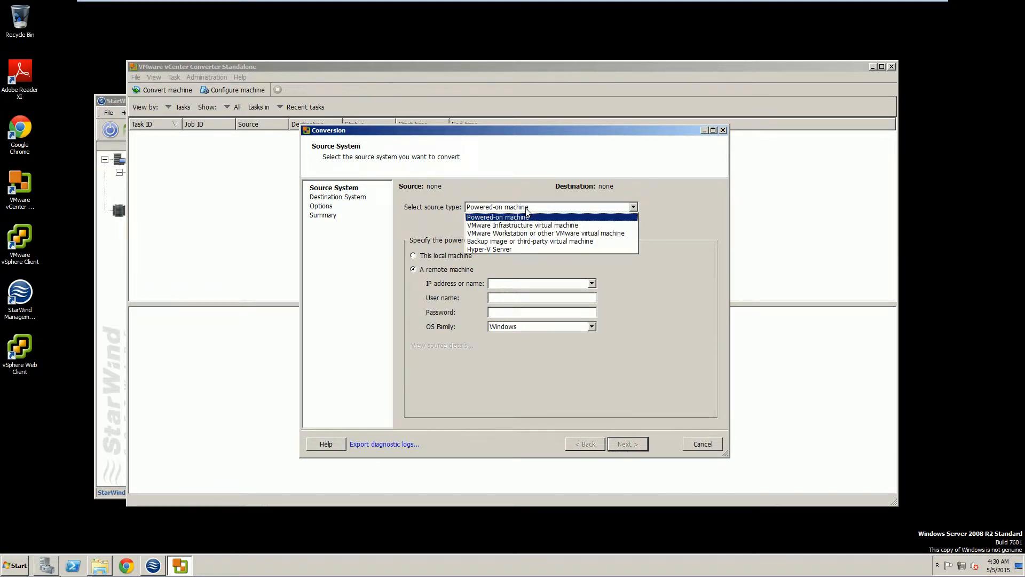
{"action": "left_click", "coordinate": [497, 226]}
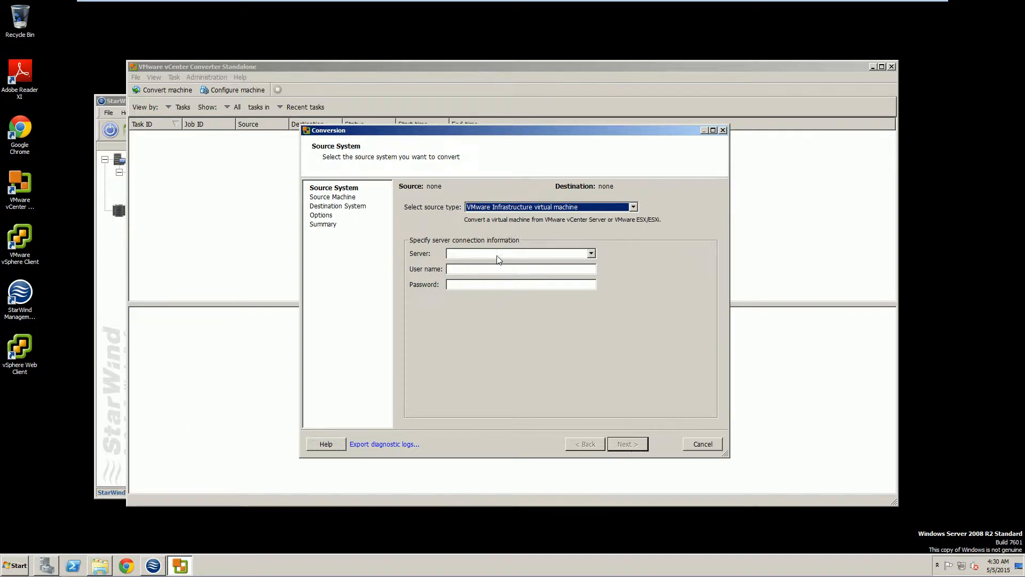
Enter source server vc.vita.local with the administrator user name and password.
{"action": "left_click", "coordinate": [588, 254]}
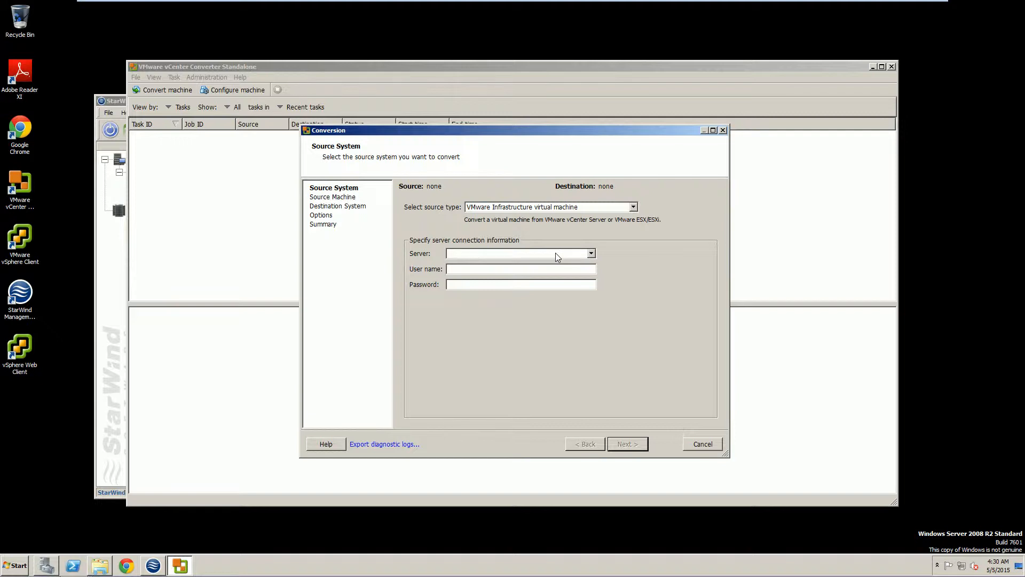
{"action": "type", "text": "vc"}
{"action": "type", "text": ".vita.oca"}
{"action": "key", "text": "BackSpace"}
{"action": "key", "text": "BackSpace"}
{"action": "key", "text": "BackSpace"}
{"action": "type", "text": "local"}
{"action": "key", "text": "Tab"}
{"action": "type", "text": "administrato"}
{"action": "type", "text": "•••••••"}
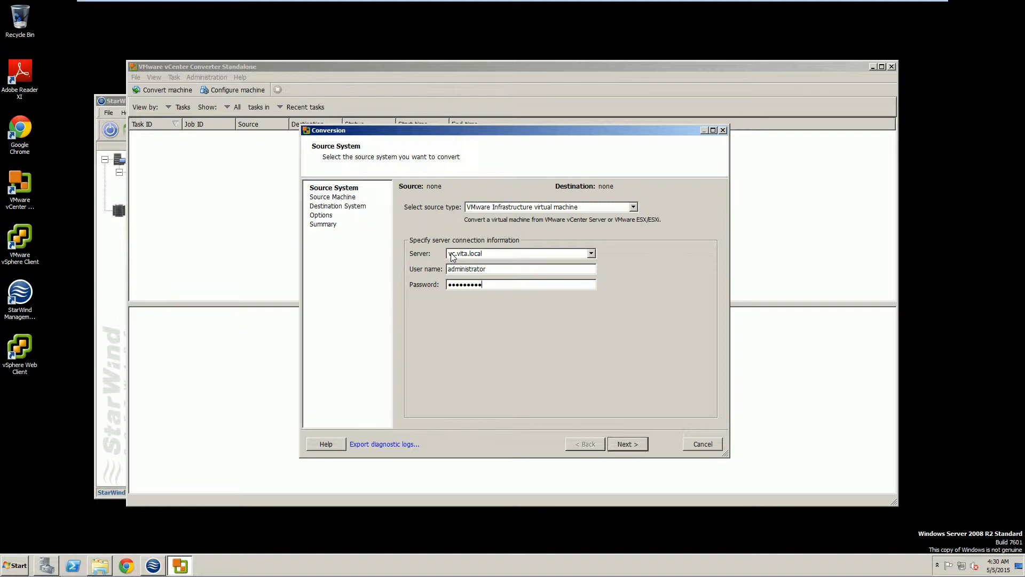
Connect to vc.vita.local, accept the certificate, and pick XPProC on host 192.168.246.21.
{"action": "left_click", "coordinate": [625, 443]}
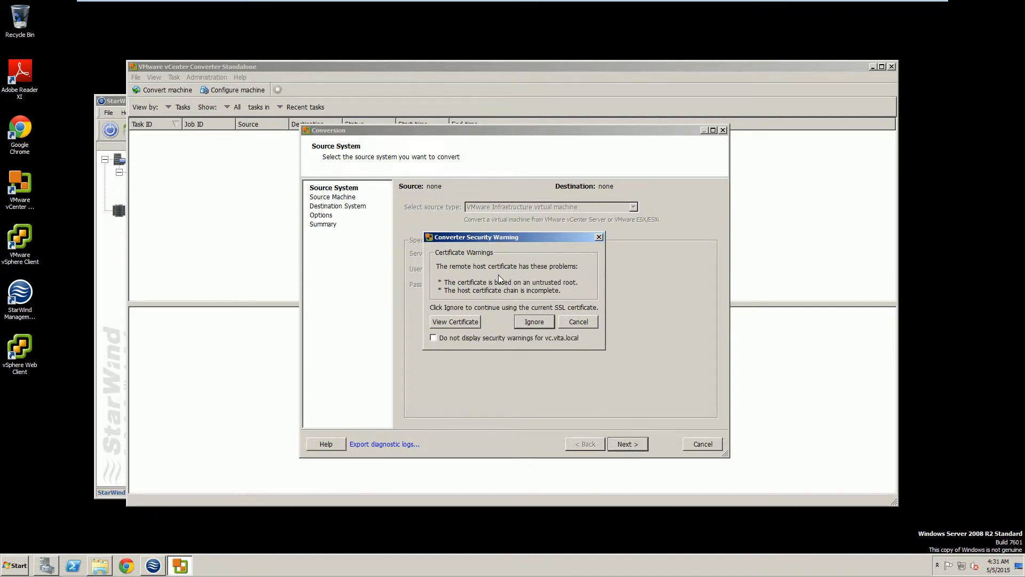
{"action": "left_click", "coordinate": [531, 322]}
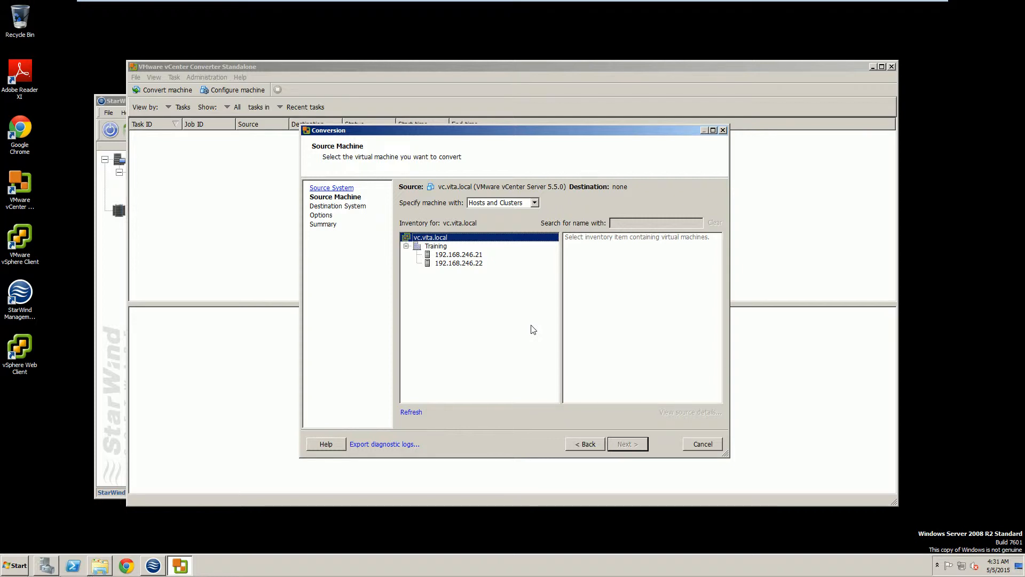
{"action": "left_click", "coordinate": [458, 256]}
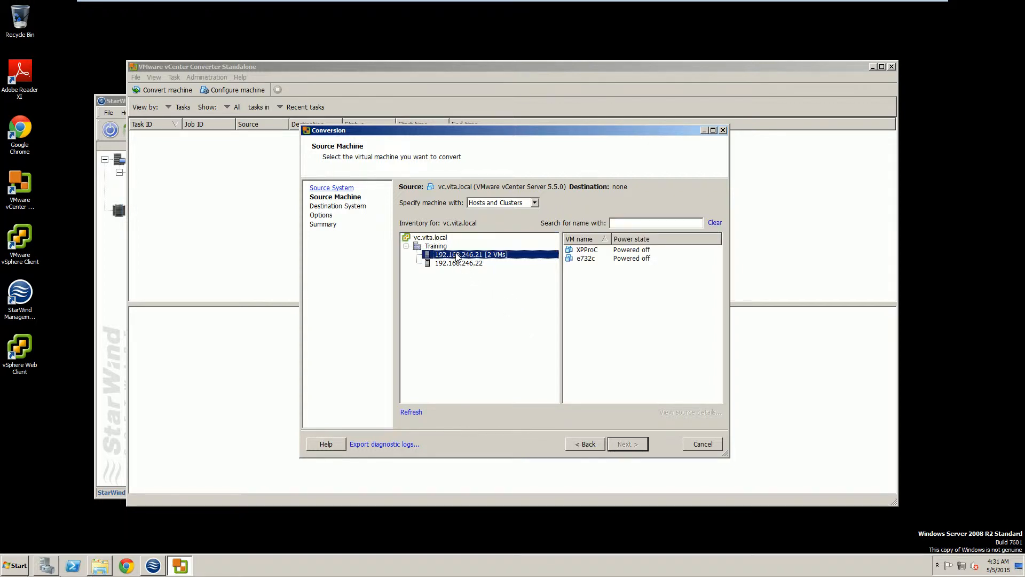
{"action": "left_click", "coordinate": [458, 263]}
{"action": "left_click", "coordinate": [458, 255]}
{"action": "left_click", "coordinate": [621, 251]}
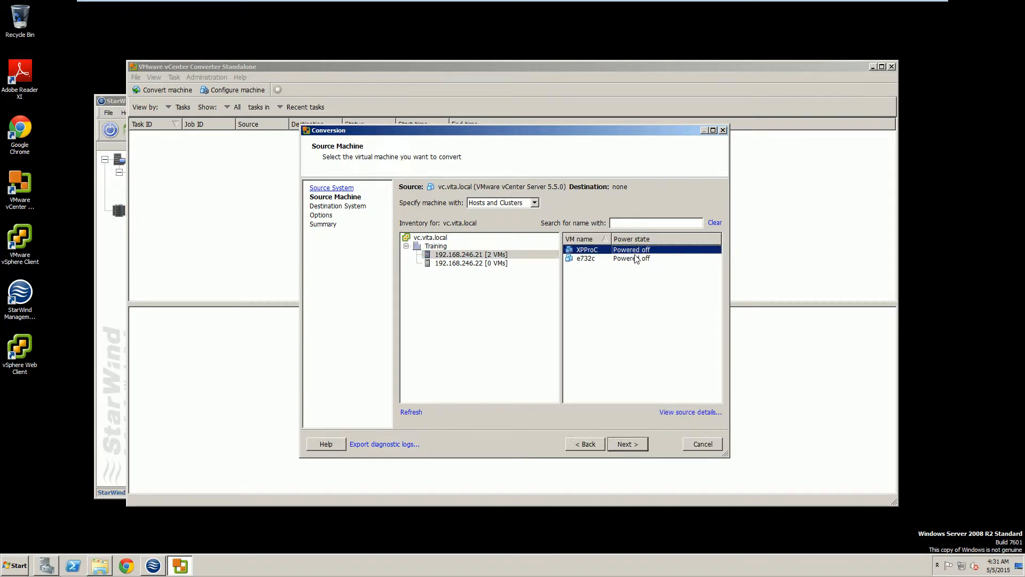
{"action": "left_click", "coordinate": [630, 445]}
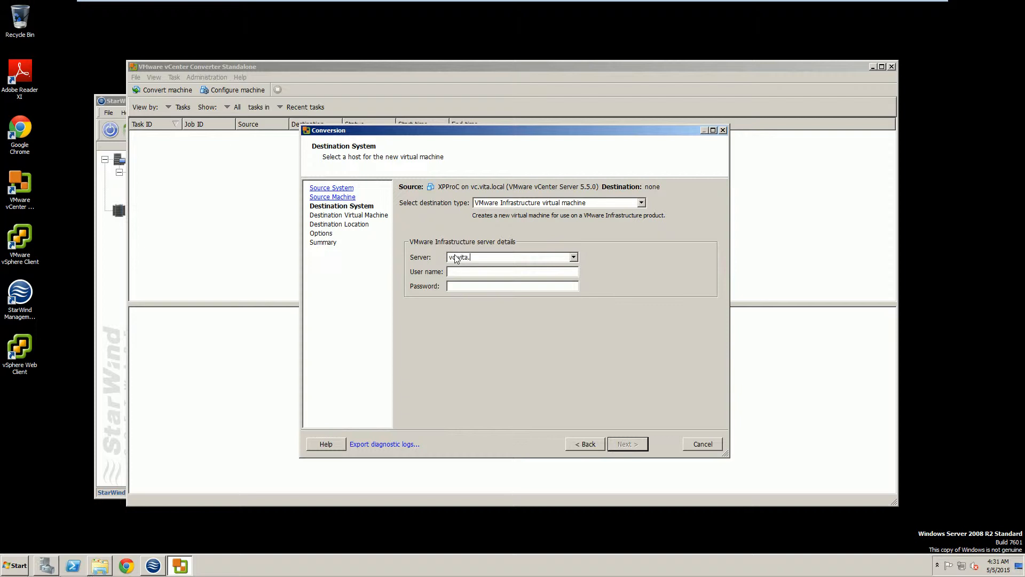
Connect the destination to vc.vita.local with the administrator user name and password.
{"action": "type", "text": "cal"}
{"action": "key", "text": "Tab"}
{"action": "type", "text": "administraot"}
{"action": "key", "text": "BackSpace"}
{"action": "key", "text": "BackSpace"}
{"action": "type", "text": "toVMware1!"}
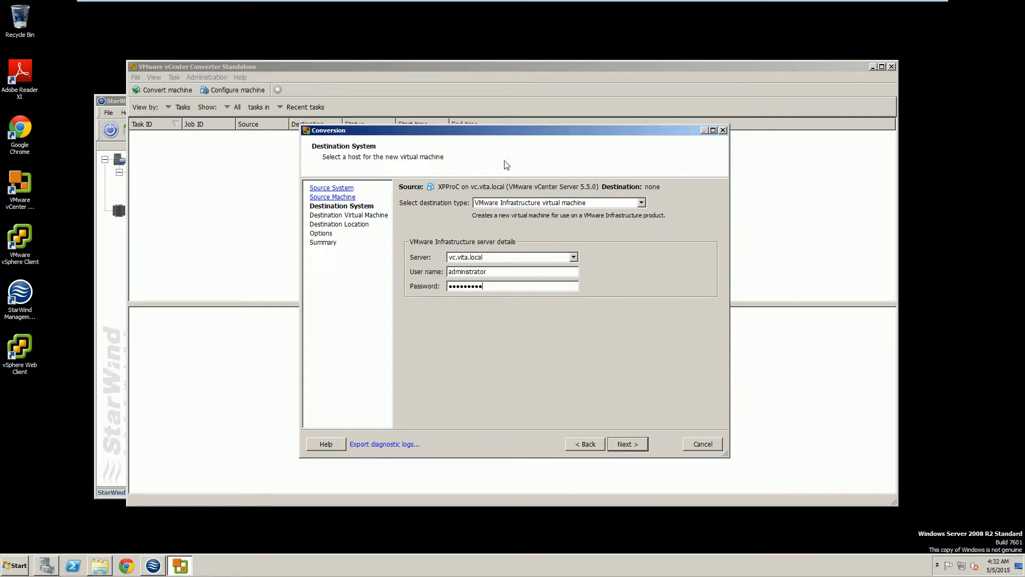
{"action": "left_click", "coordinate": [618, 446]}
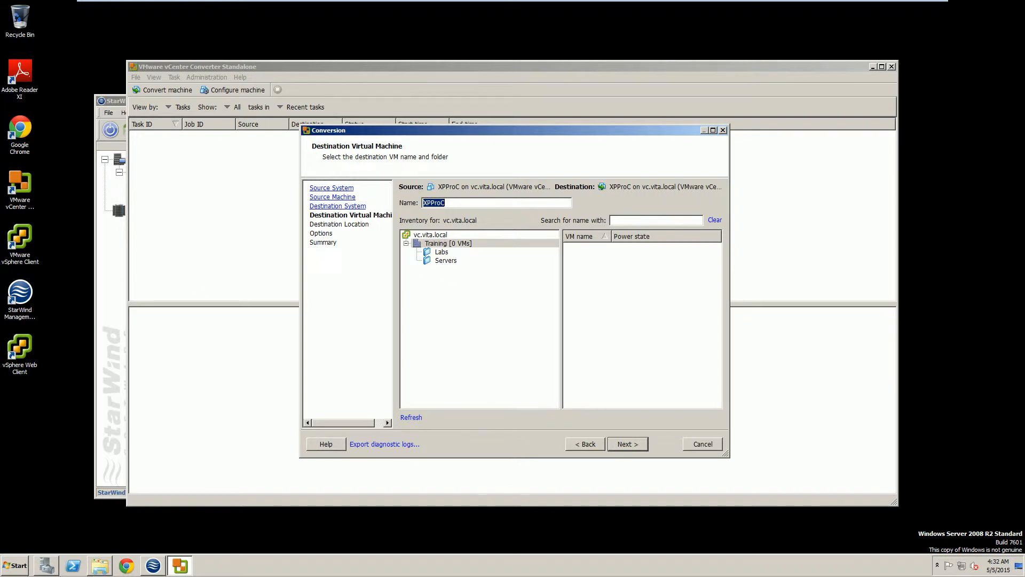
Put the new VM in the Labs folder and rename it XPProB.
{"action": "left_click", "coordinate": [441, 254]}
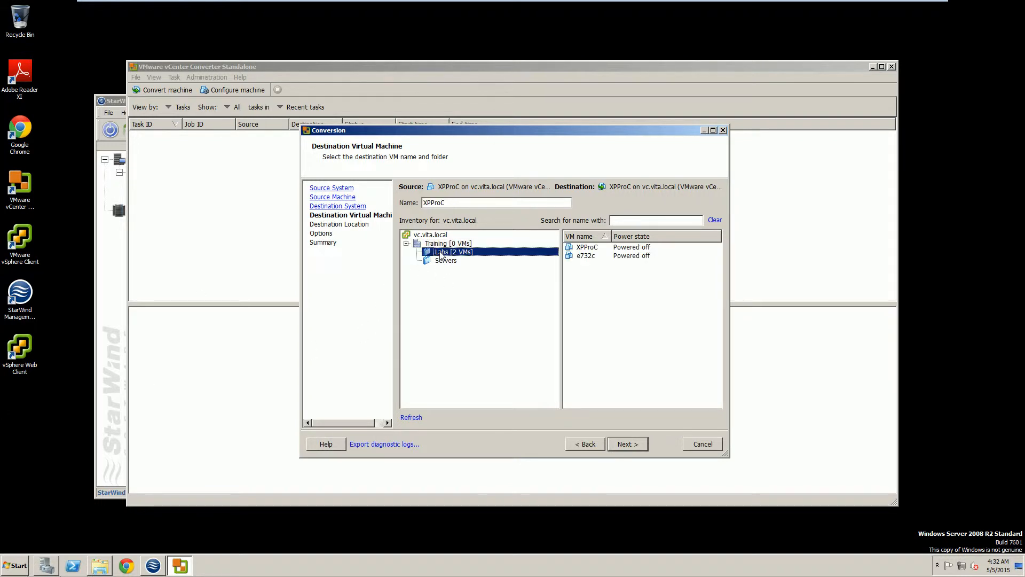
{"action": "left_click", "coordinate": [460, 203]}
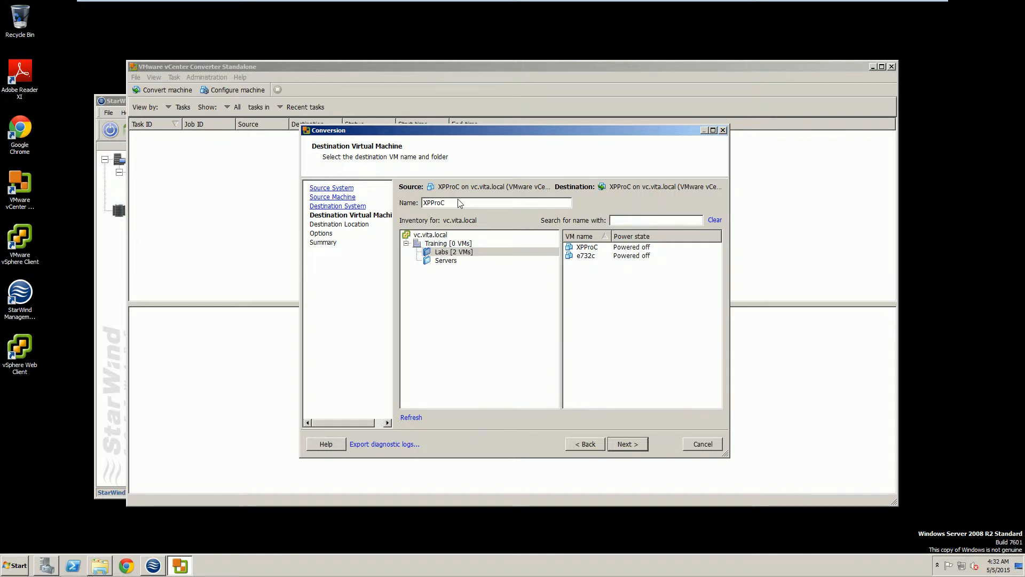
{"action": "type", "text": "B"}
Place XPProB on host 192.168.246.22, datastore iScsi2, with virtual machine Version 9.
{"action": "left_click", "coordinate": [629, 444]}
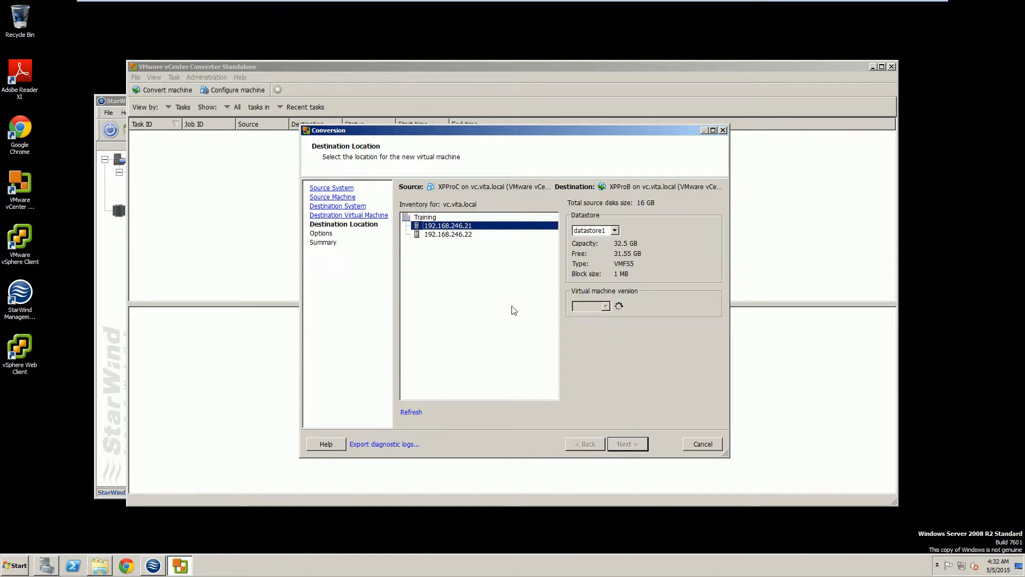
{"action": "left_click", "coordinate": [448, 236]}
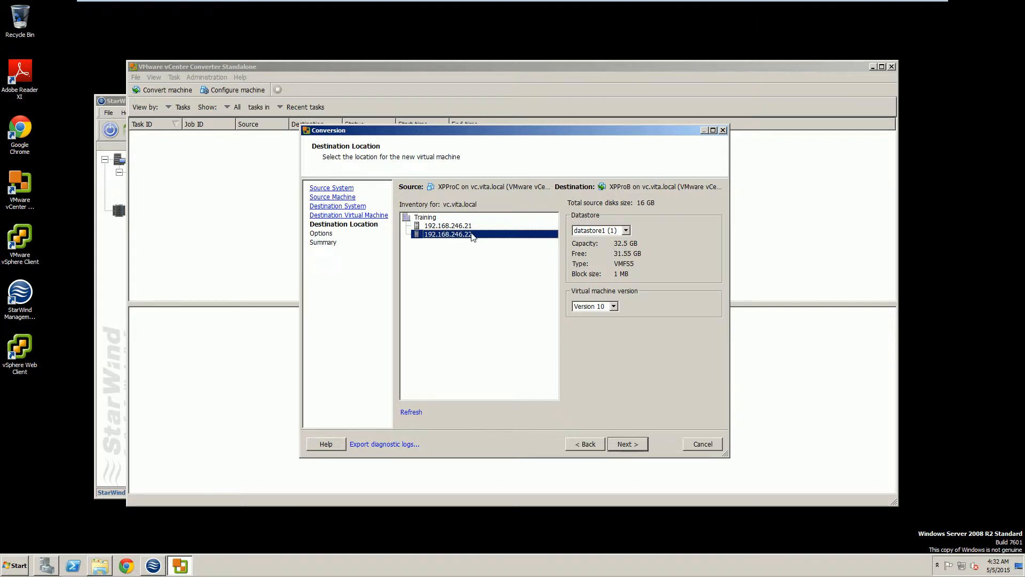
{"action": "left_click", "coordinate": [626, 230]}
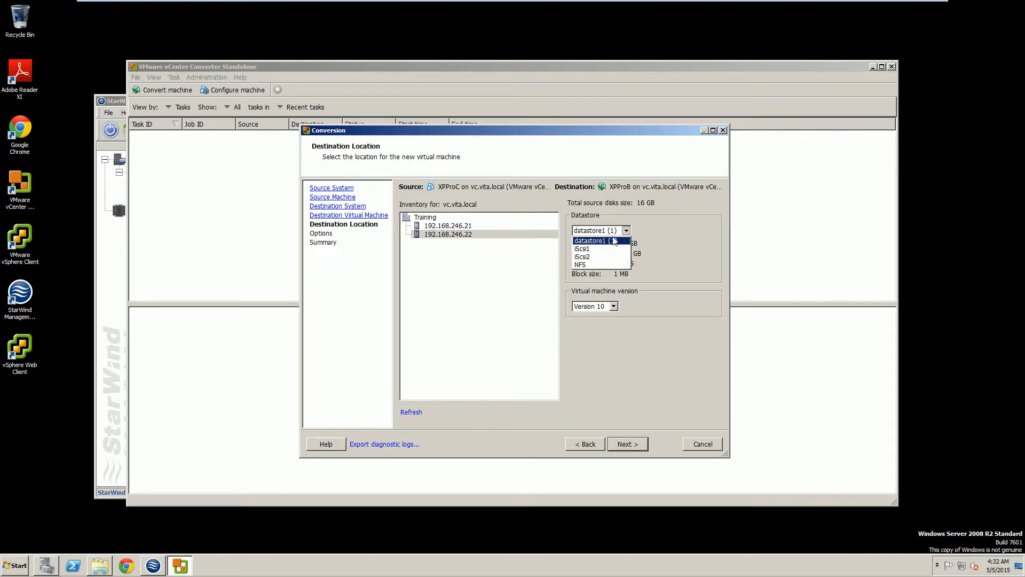
{"action": "left_click", "coordinate": [593, 257]}
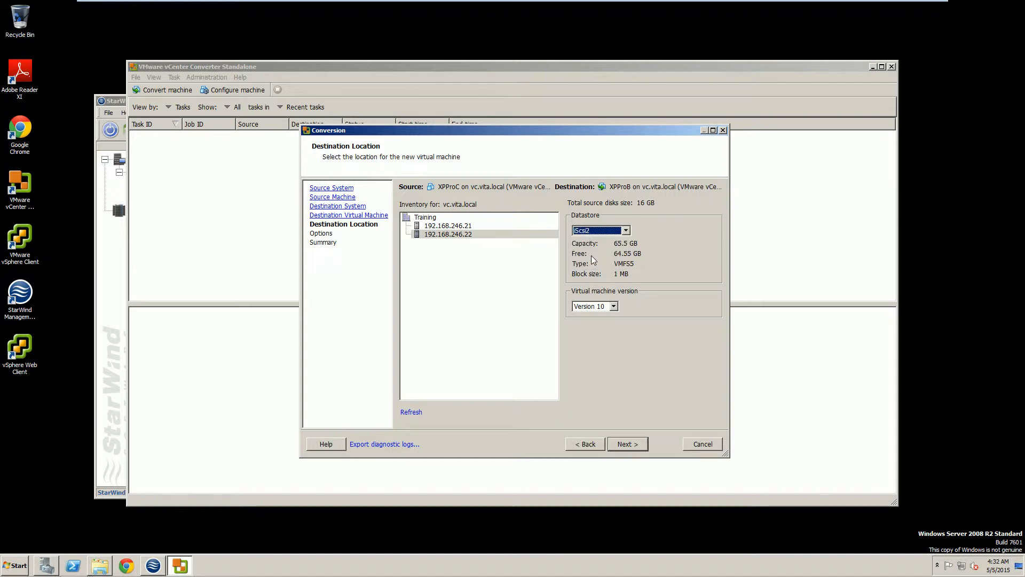
{"action": "left_click", "coordinate": [601, 307]}
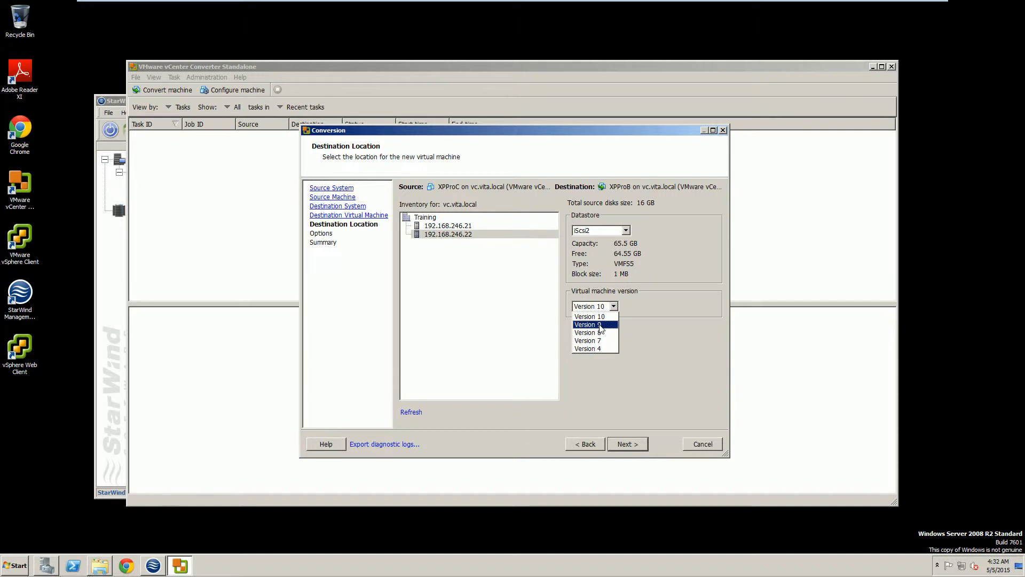
{"action": "left_click", "coordinate": [603, 324]}
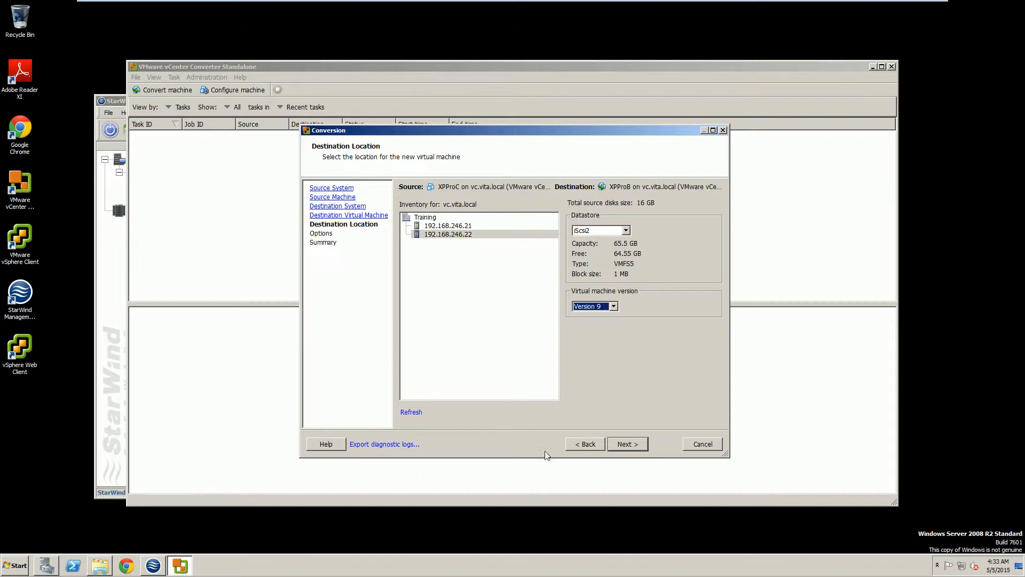
{"action": "left_click", "coordinate": [634, 442]}
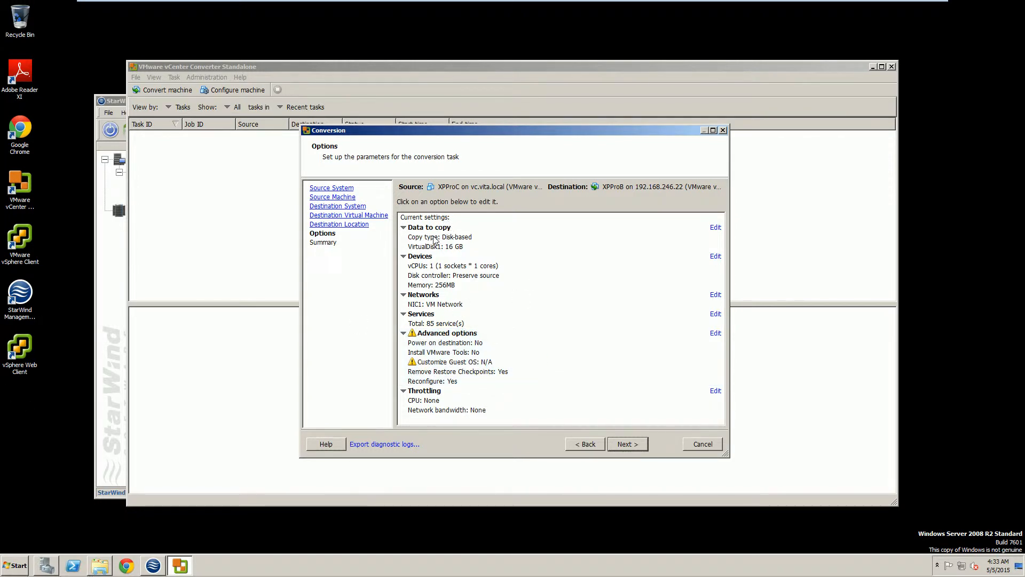
Set VirtualDisk1's type to Thin under Data to copy, then continue to Summary.
{"action": "left_click", "coordinate": [716, 228]}
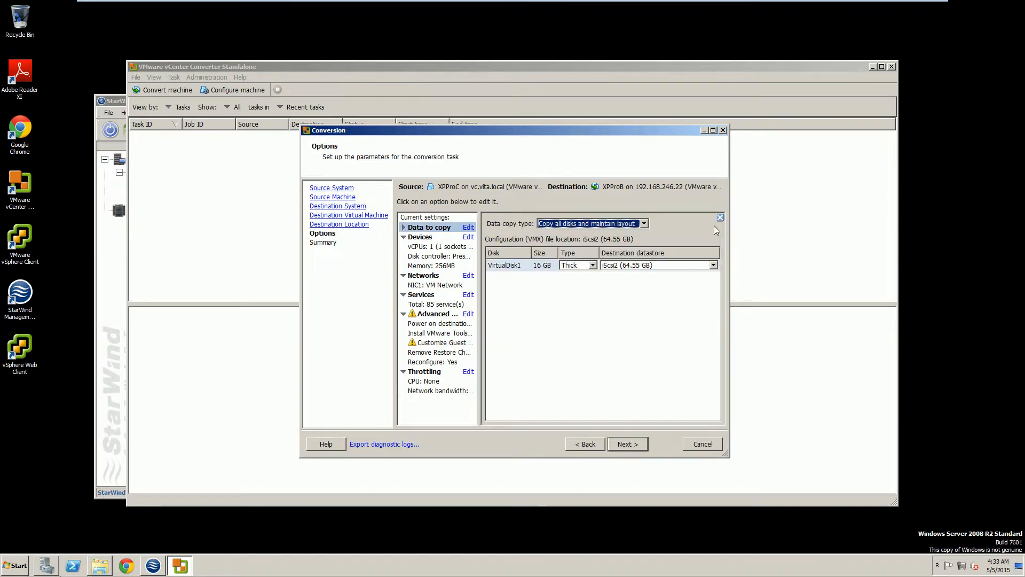
{"action": "left_click", "coordinate": [592, 266]}
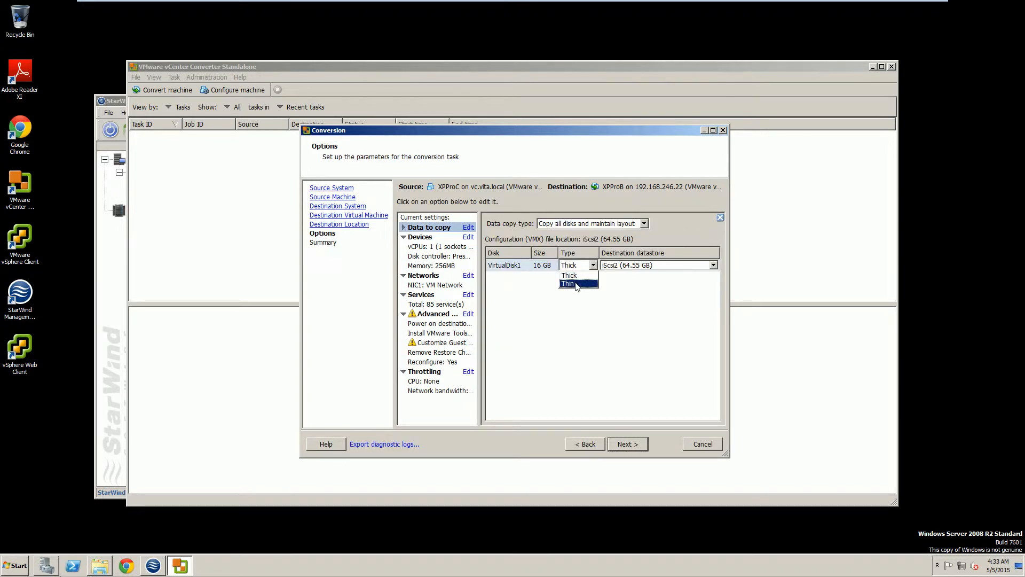
{"action": "left_click", "coordinate": [577, 284]}
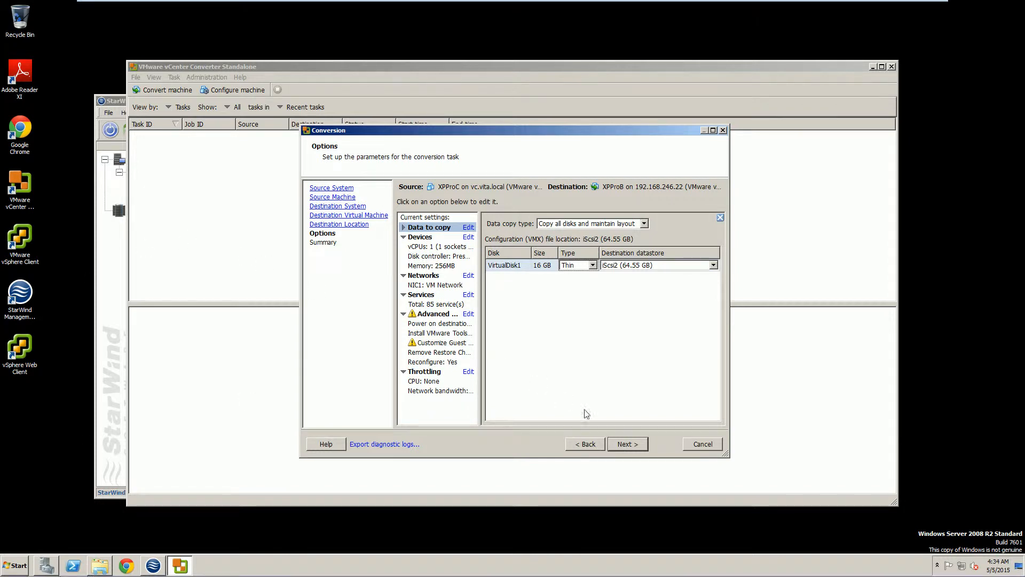
{"action": "left_click", "coordinate": [622, 444]}
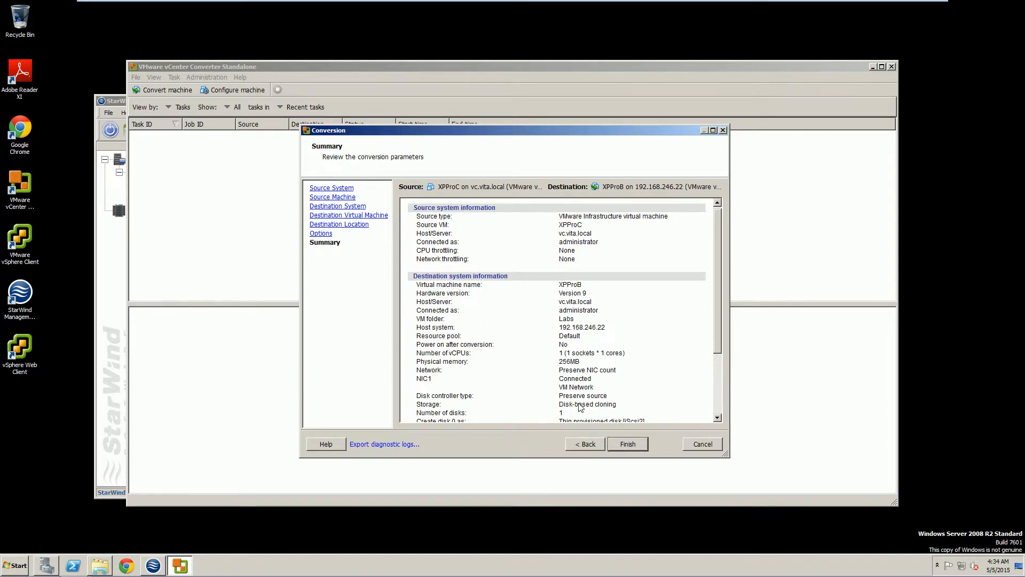
Finish the wizard and let the XPProB conversion task run to Completed.
{"action": "left_click", "coordinate": [625, 444]}
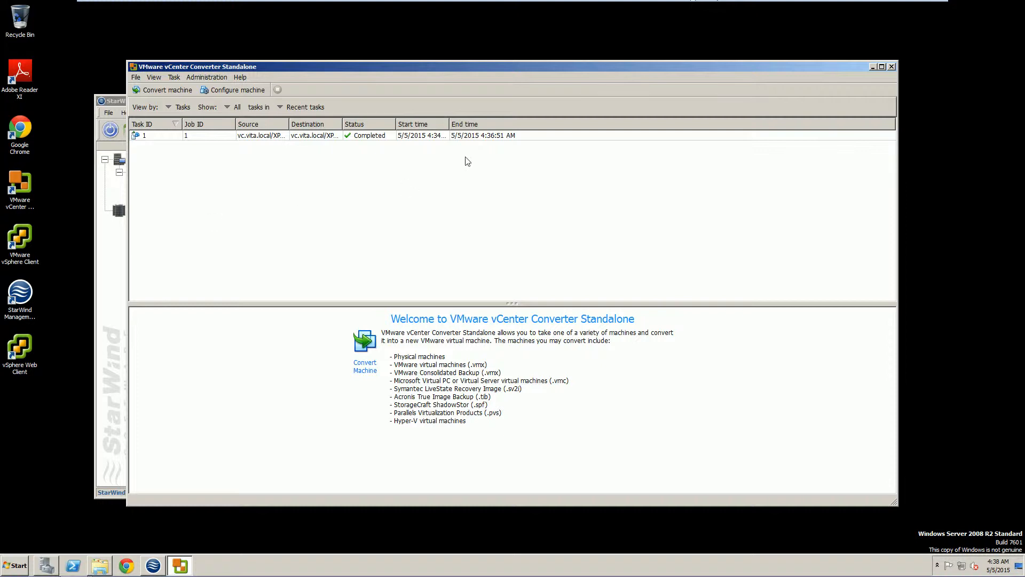
Log in to vCenter with the vSphere Client and locate XPProB under host 192.168.246.22.
{"action": "double_click", "coordinate": [30, 229]}
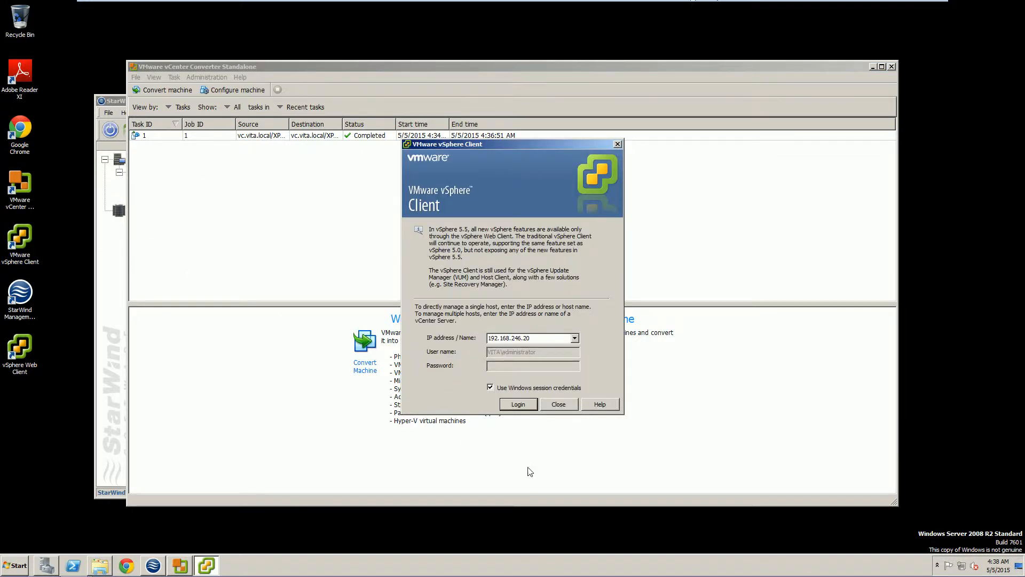
{"action": "left_click", "coordinate": [519, 405]}
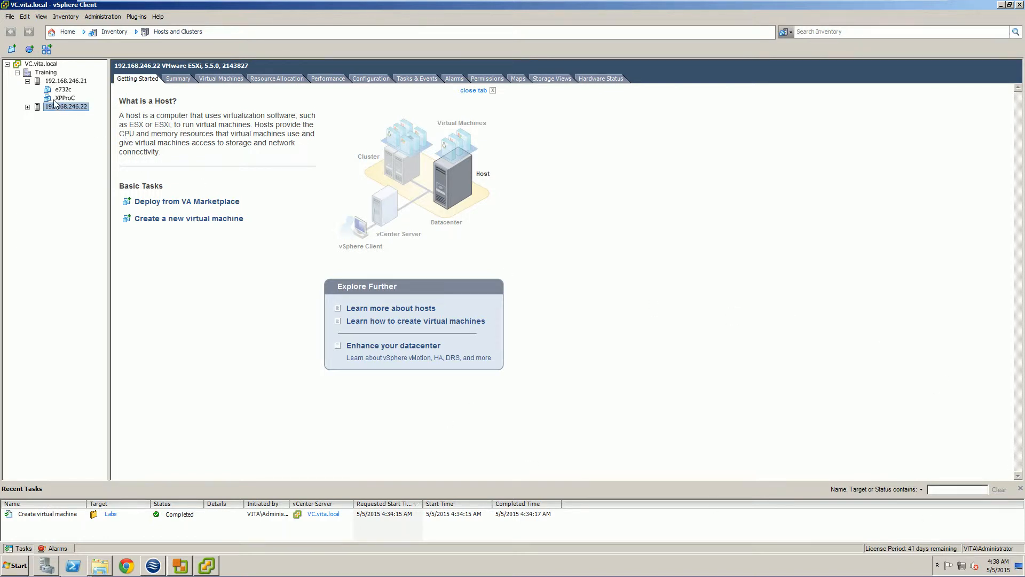
{"action": "left_click", "coordinate": [27, 107]}
{"action": "left_click", "coordinate": [62, 116]}
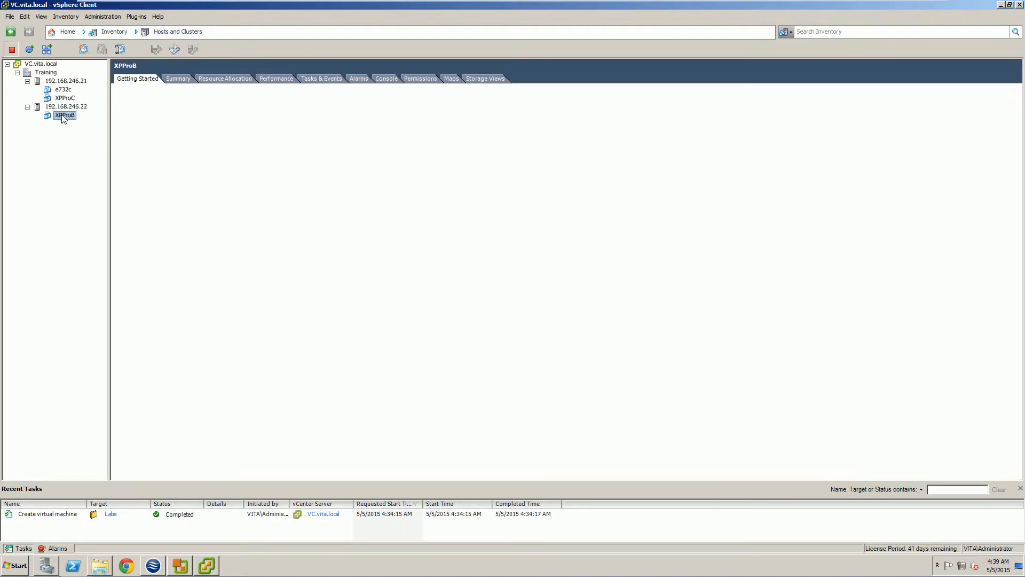
{"action": "right_click", "coordinate": [63, 118]}
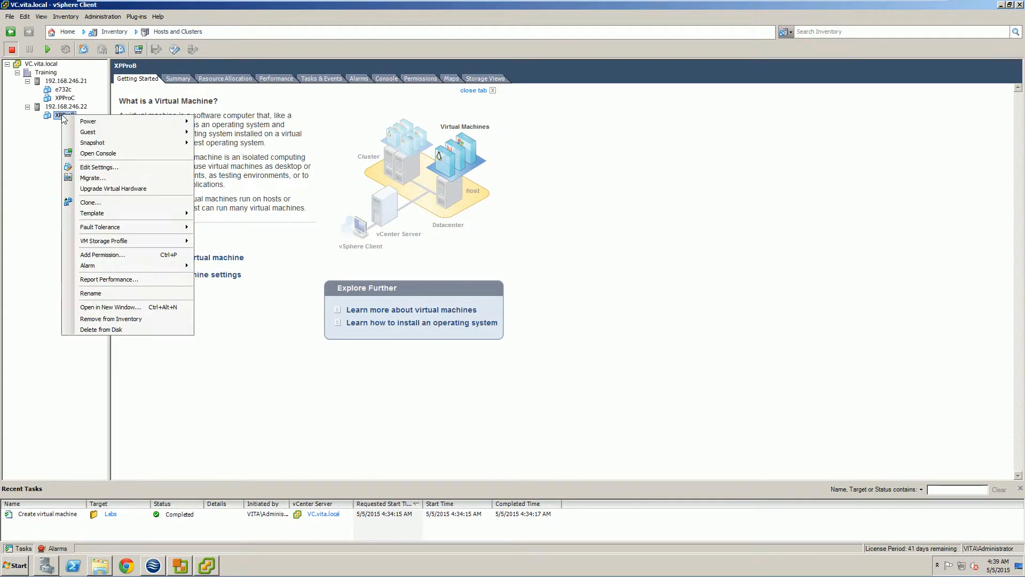
{"action": "left_click", "coordinate": [42, 160]}
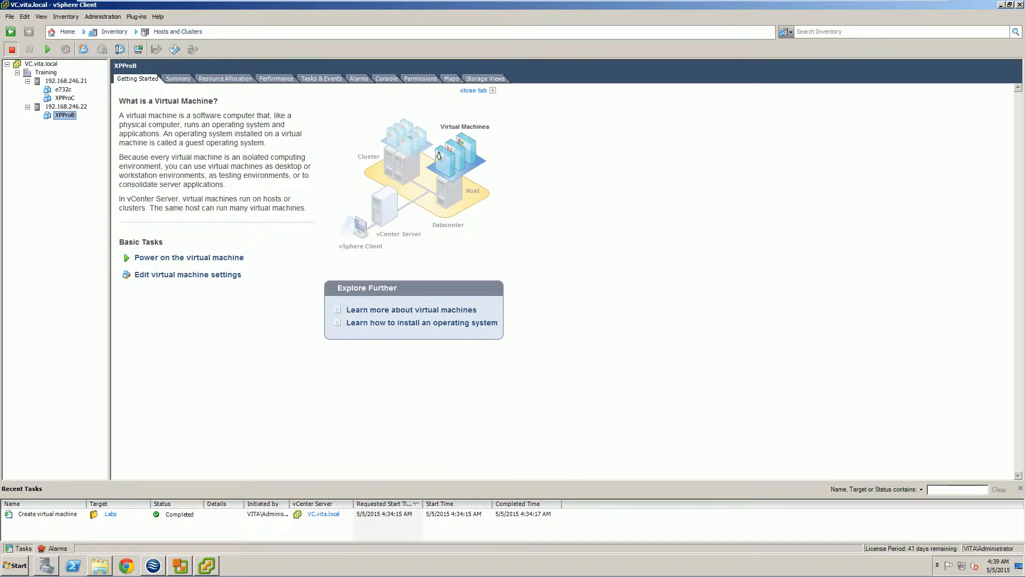
{"action": "left_click", "coordinate": [68, 32]}
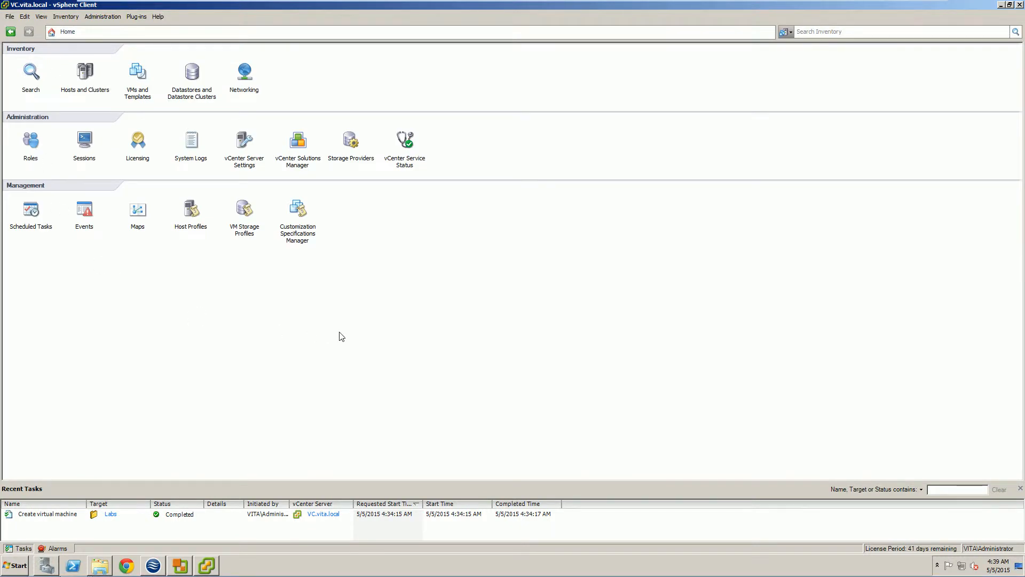
In the Datastores view, select iScsi2 and check its VMs, storage reports, performance and hosts.
{"action": "left_click", "coordinate": [194, 77]}
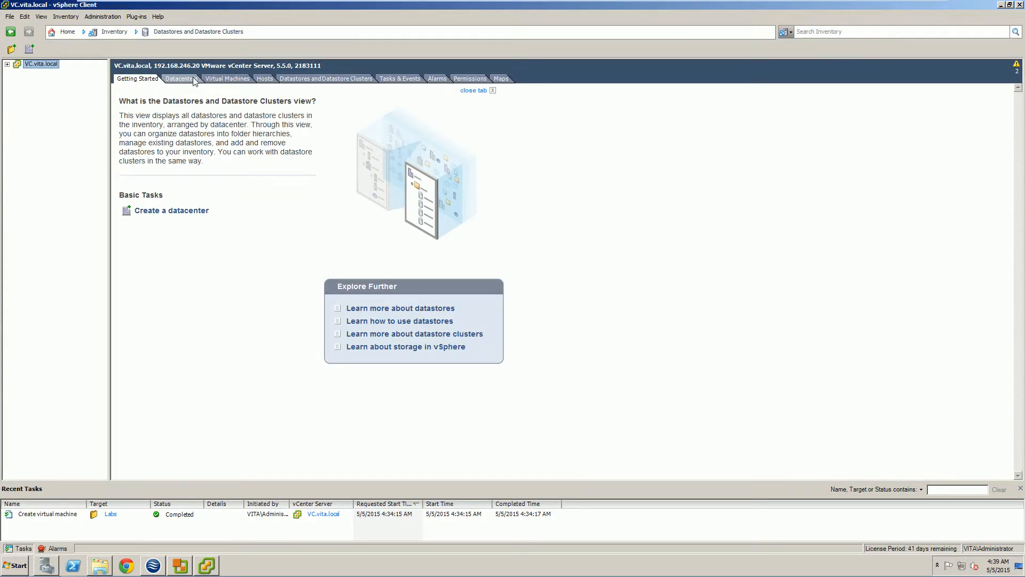
{"action": "left_click", "coordinate": [6, 64]}
{"action": "left_click", "coordinate": [17, 72]}
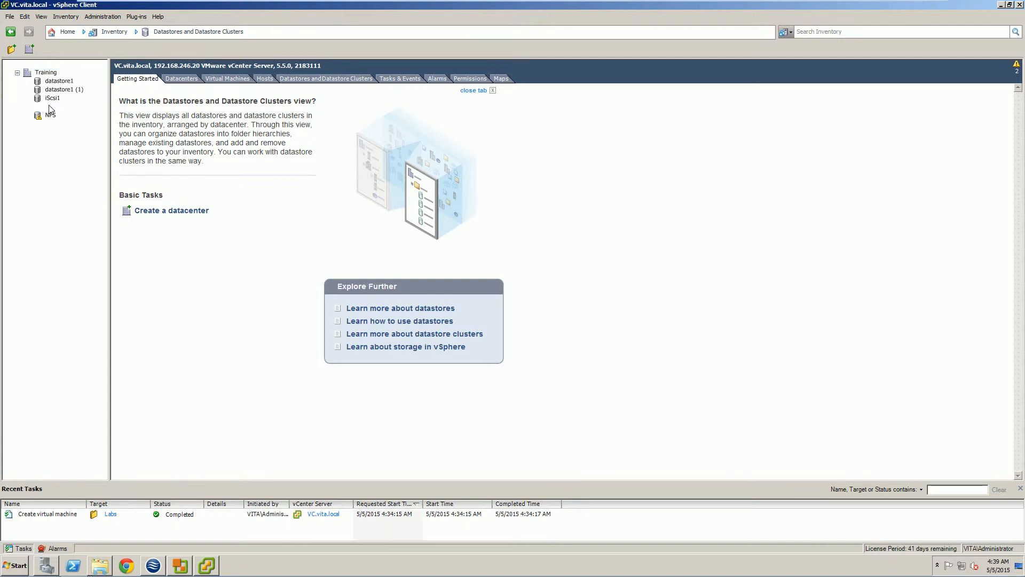
{"action": "left_click", "coordinate": [50, 106]}
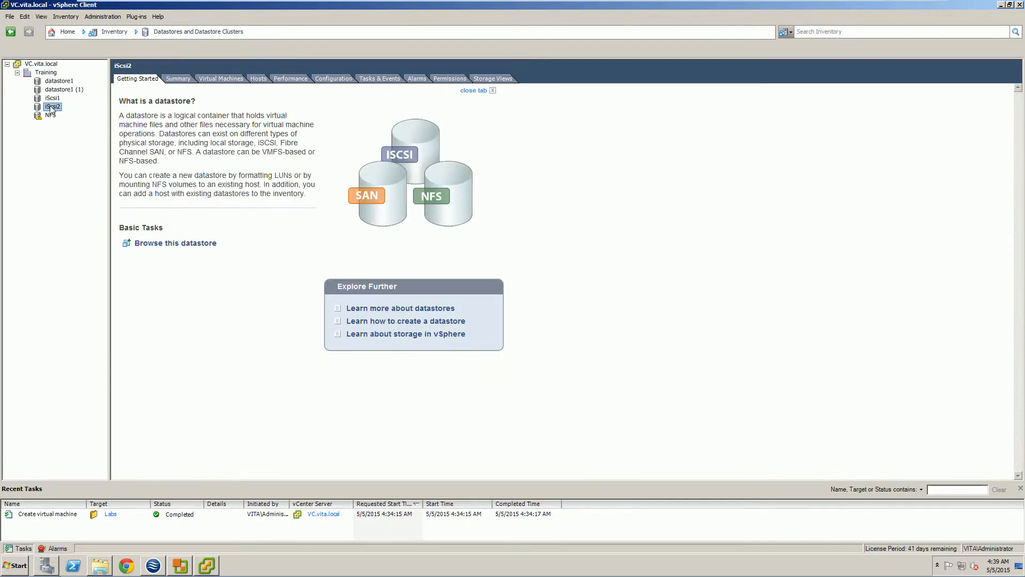
{"action": "left_click", "coordinate": [205, 80]}
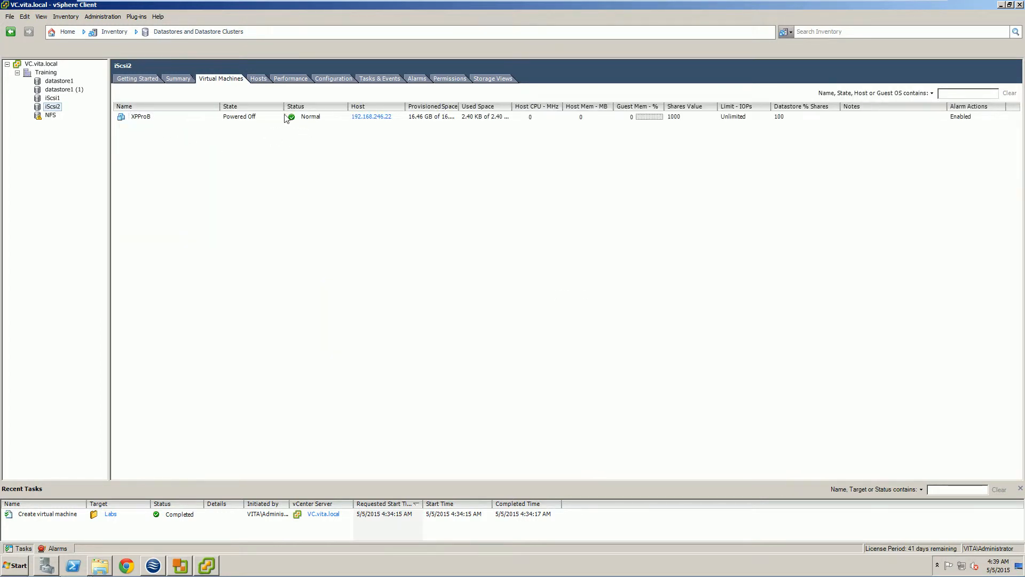
{"action": "left_click", "coordinate": [488, 81]}
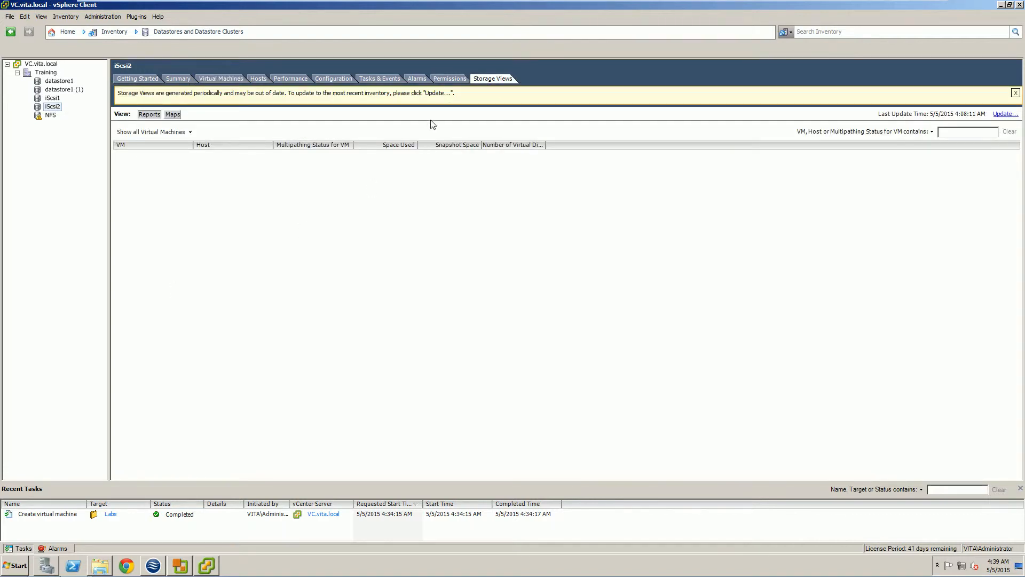
{"action": "left_click", "coordinate": [278, 79]}
{"action": "left_click", "coordinate": [258, 79]}
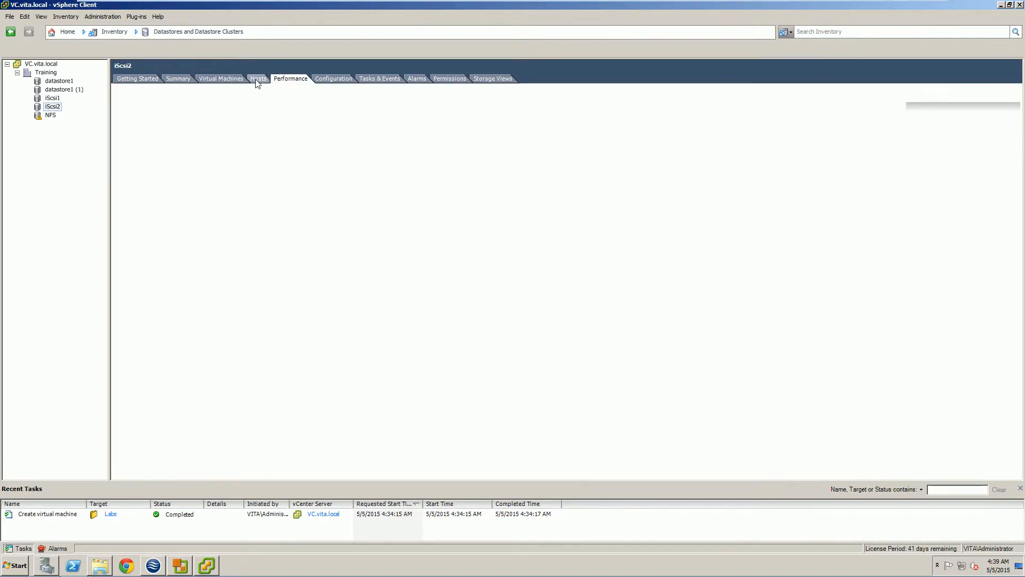
Browse the iScsi2 datastore's XPProB folder to inspect the disk, vmsd, vmxf and vmx files.
{"action": "right_click", "coordinate": [49, 107]}
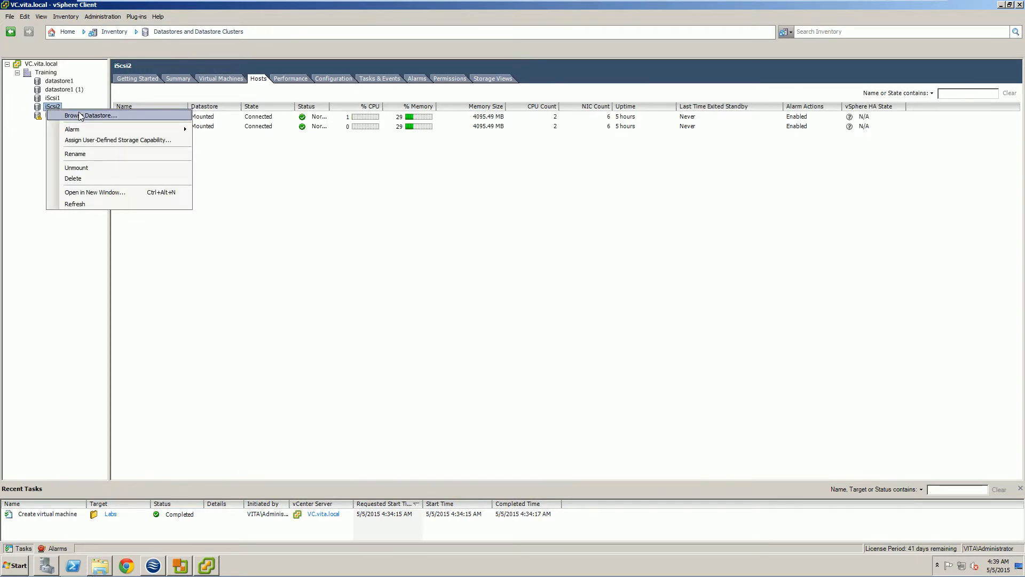
{"action": "left_click", "coordinate": [52, 107]}
{"action": "right_click", "coordinate": [53, 108]}
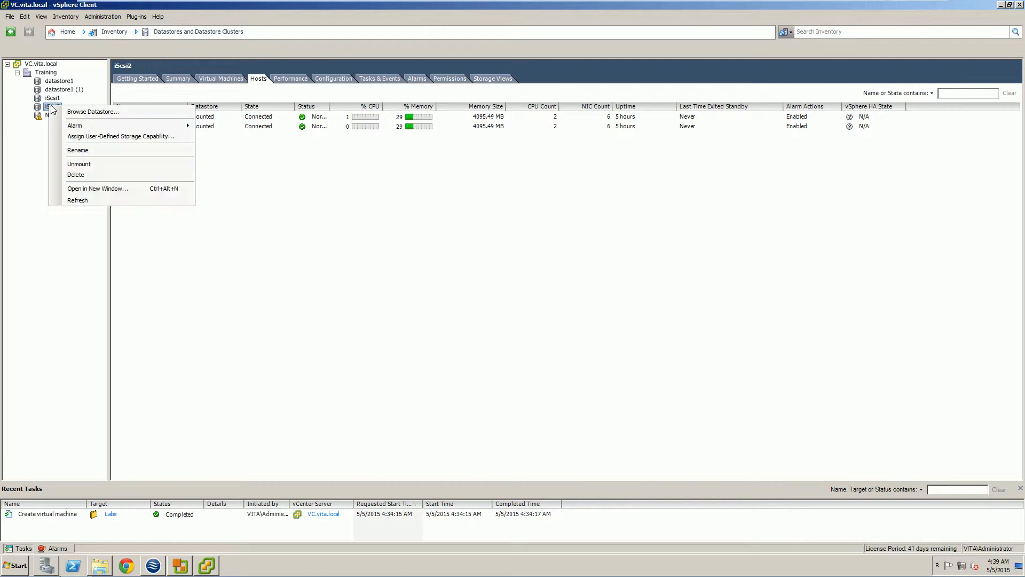
{"action": "left_click", "coordinate": [91, 111]}
{"action": "left_click", "coordinate": [323, 235]}
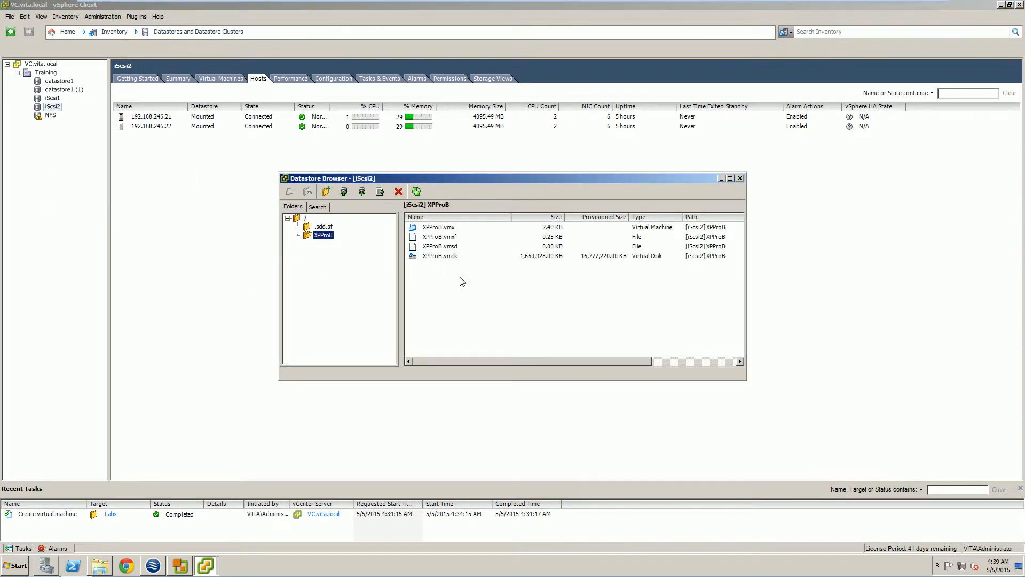
{"action": "left_click", "coordinate": [441, 257]}
{"action": "left_click", "coordinate": [441, 247]}
{"action": "left_click", "coordinate": [441, 239]}
{"action": "left_click", "coordinate": [441, 229]}
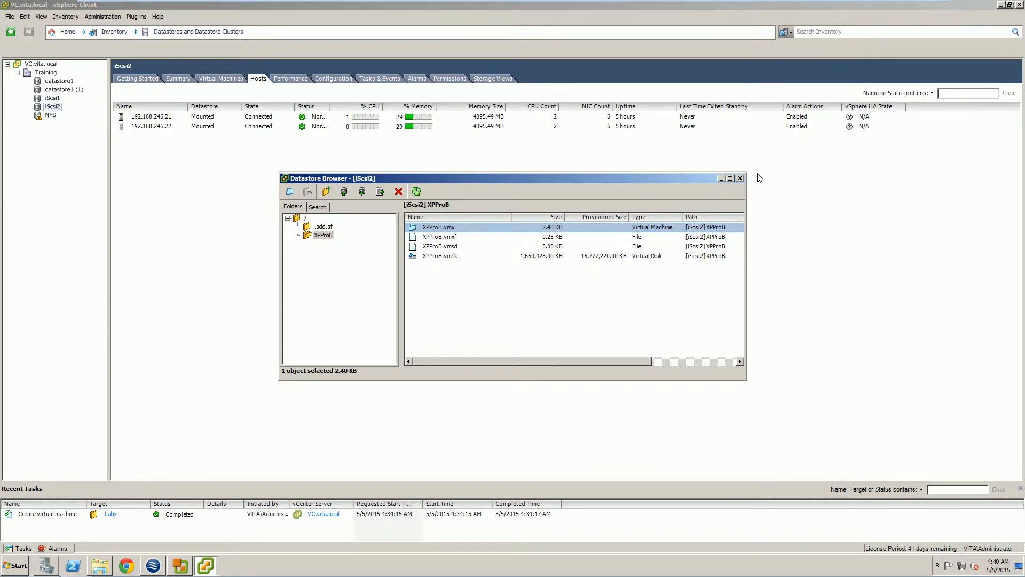
{"action": "left_click", "coordinate": [740, 179]}
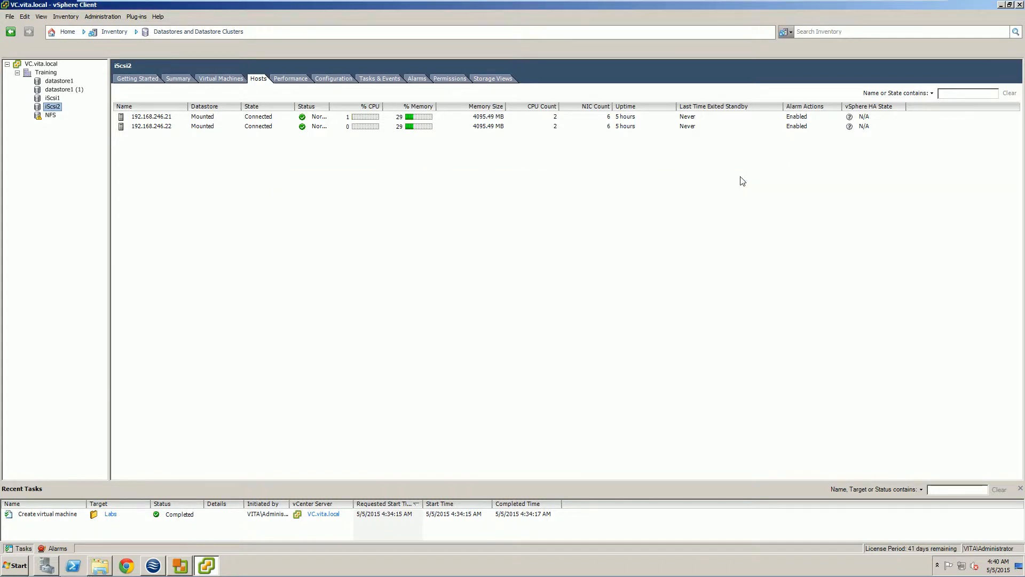
From Hosts and Clusters, power on XPProB and launch its console.
{"action": "left_click", "coordinate": [67, 32]}
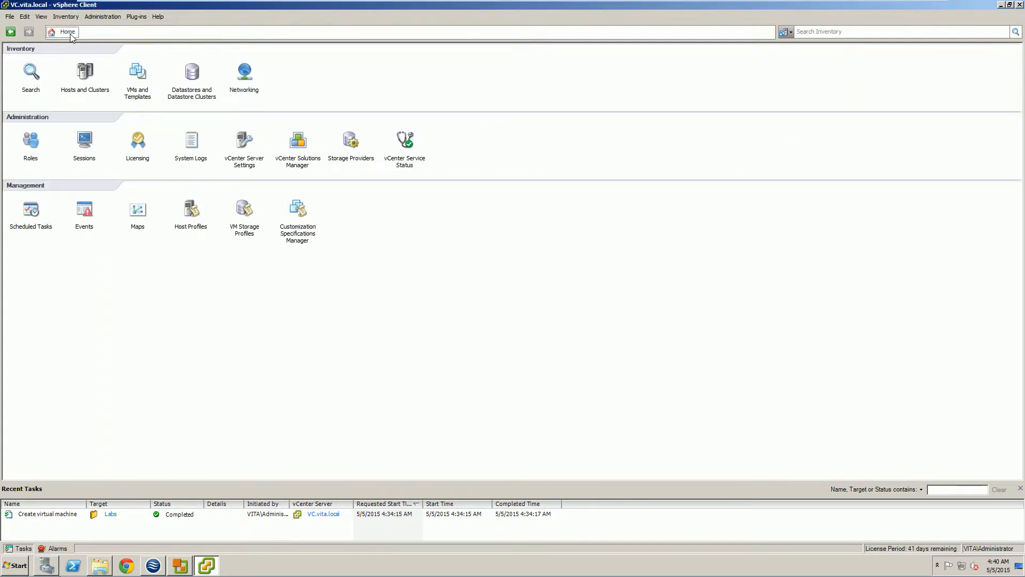
{"action": "left_click", "coordinate": [86, 72]}
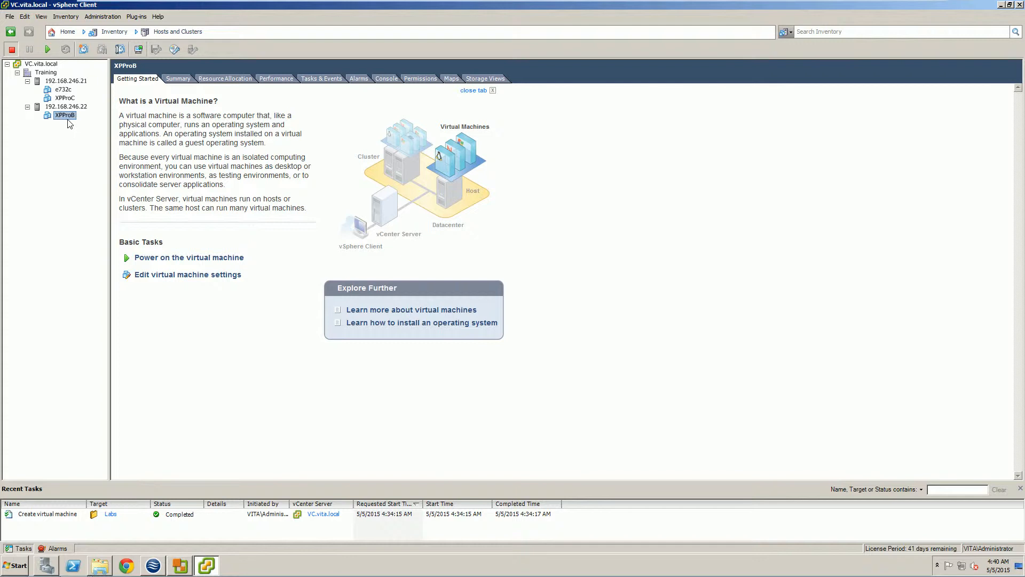
{"action": "left_click", "coordinate": [175, 258]}
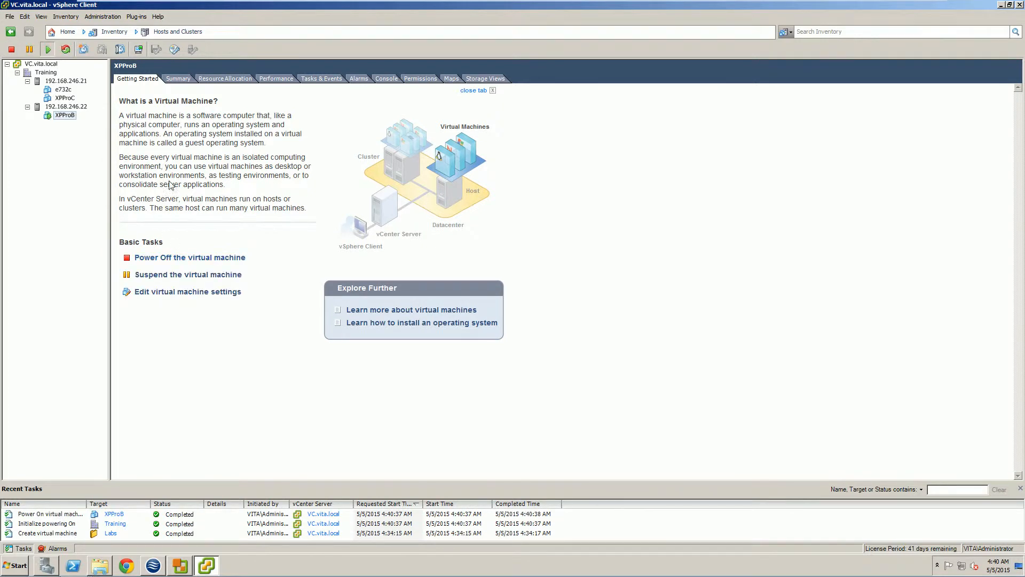
{"action": "left_click", "coordinate": [138, 49]}
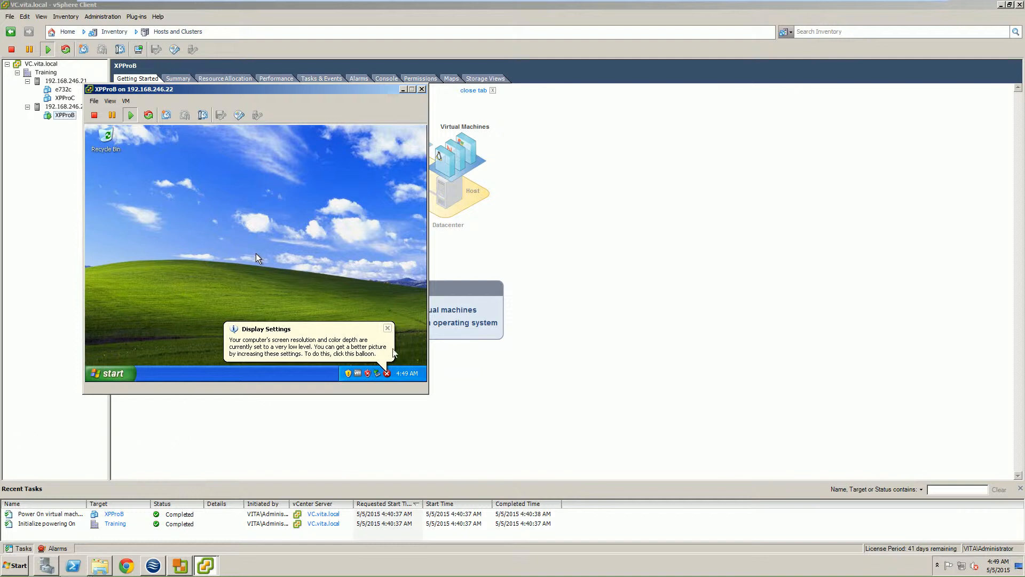
Restart Windows XP in the XPProB console through Start > Turn Off Computer > Restart.
{"action": "left_click", "coordinate": [389, 377]}
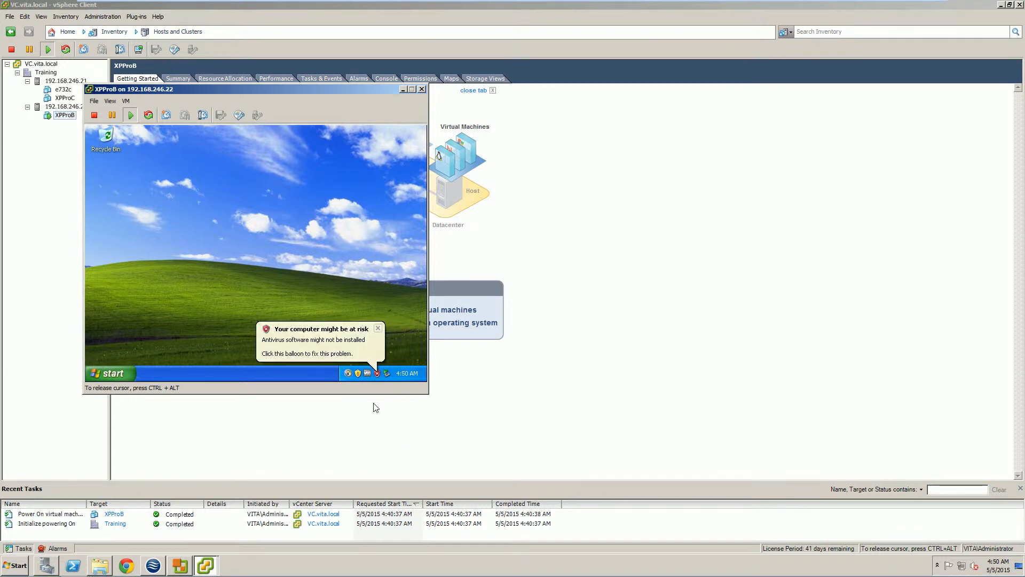
{"action": "key", "text": "super"}
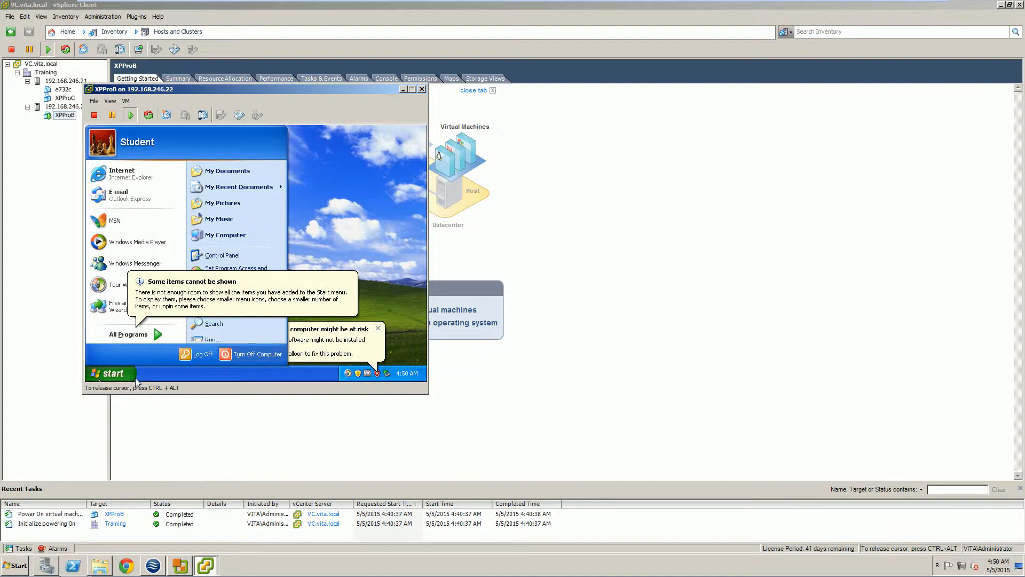
{"action": "key", "text": "Return"}
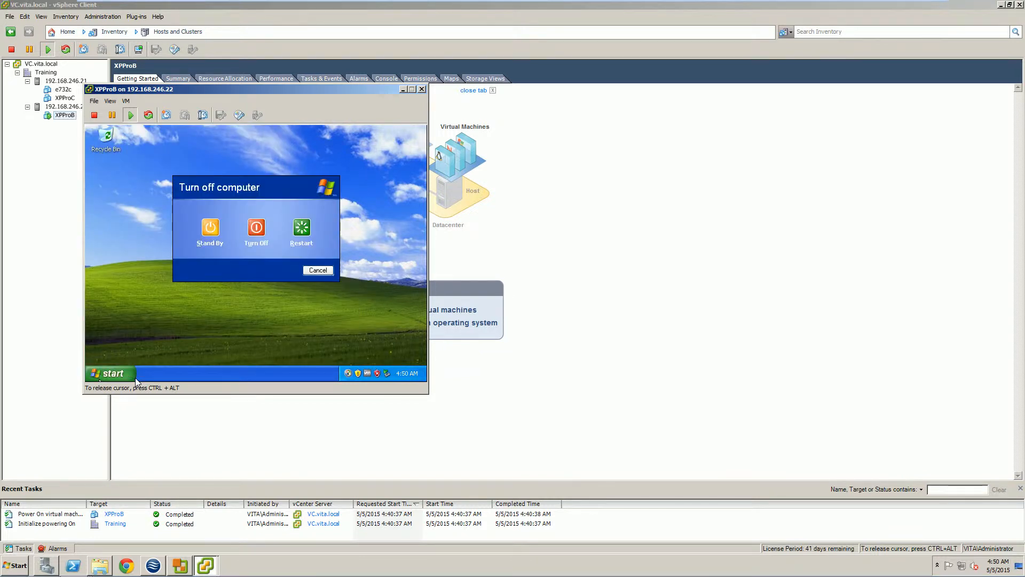
{"action": "key", "text": "Right"}
{"action": "key", "text": "Right"}
{"action": "key", "text": "Return"}
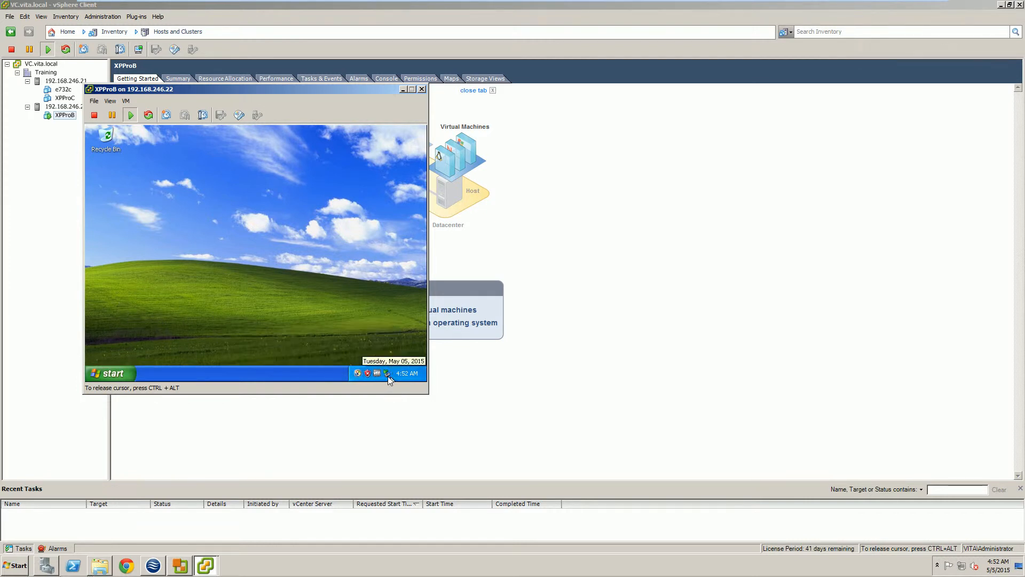
{"action": "double_click", "coordinate": [368, 374]}
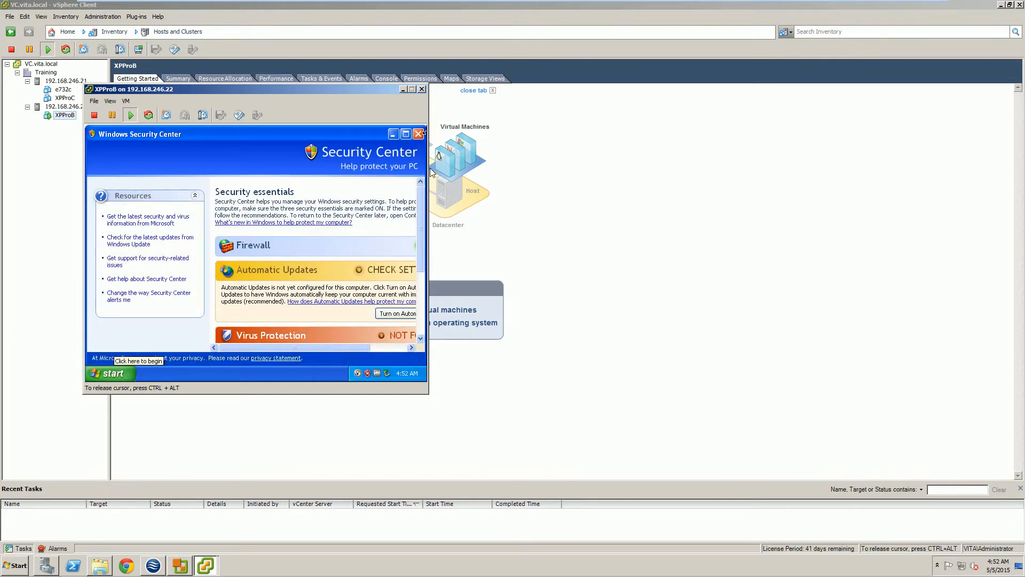
{"action": "left_click", "coordinate": [419, 134]}
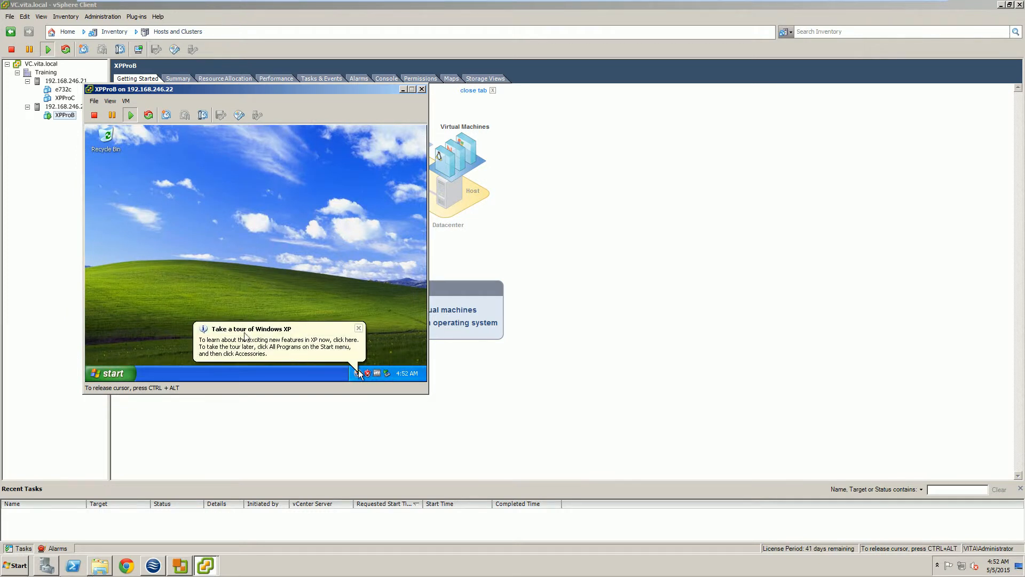
{"action": "left_click", "coordinate": [110, 366]}
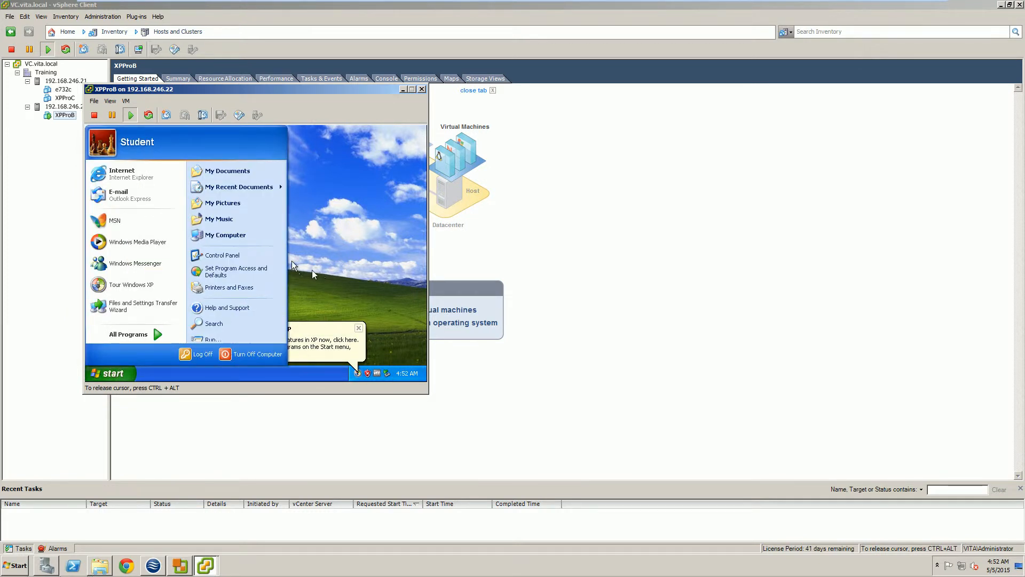
{"action": "right_click", "coordinate": [238, 240]}
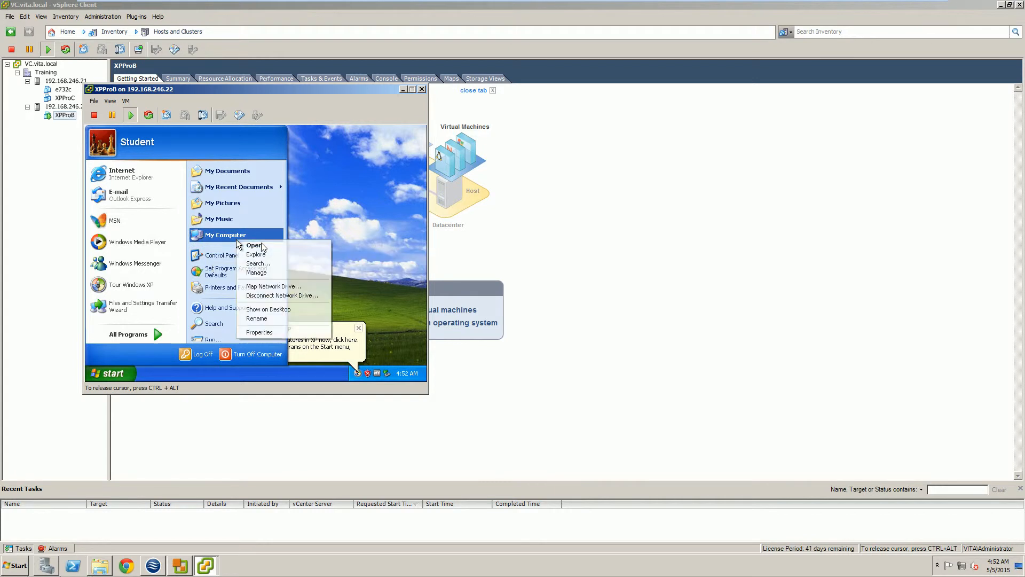
{"action": "left_click", "coordinate": [252, 332]}
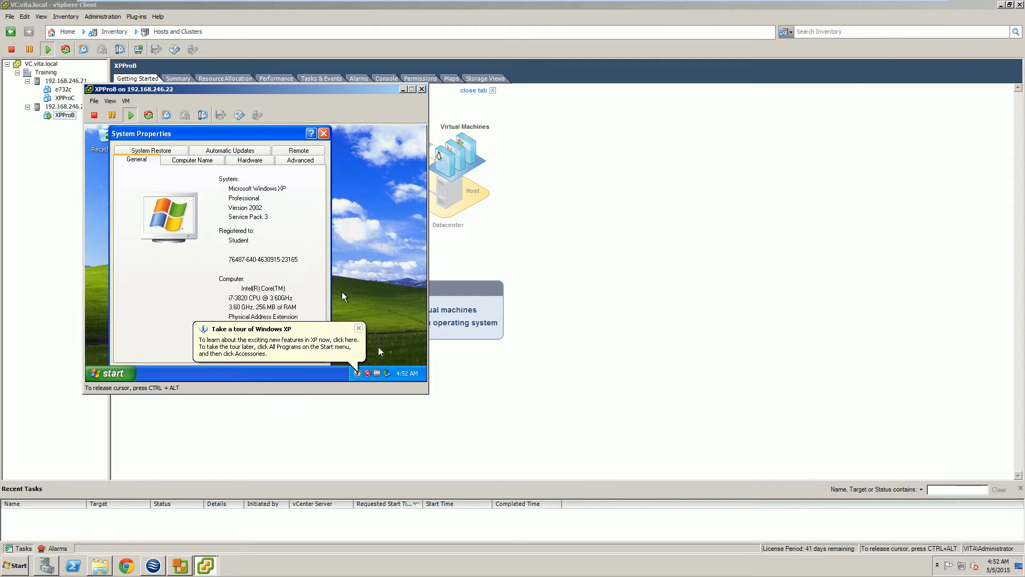
{"action": "left_click", "coordinate": [350, 327]}
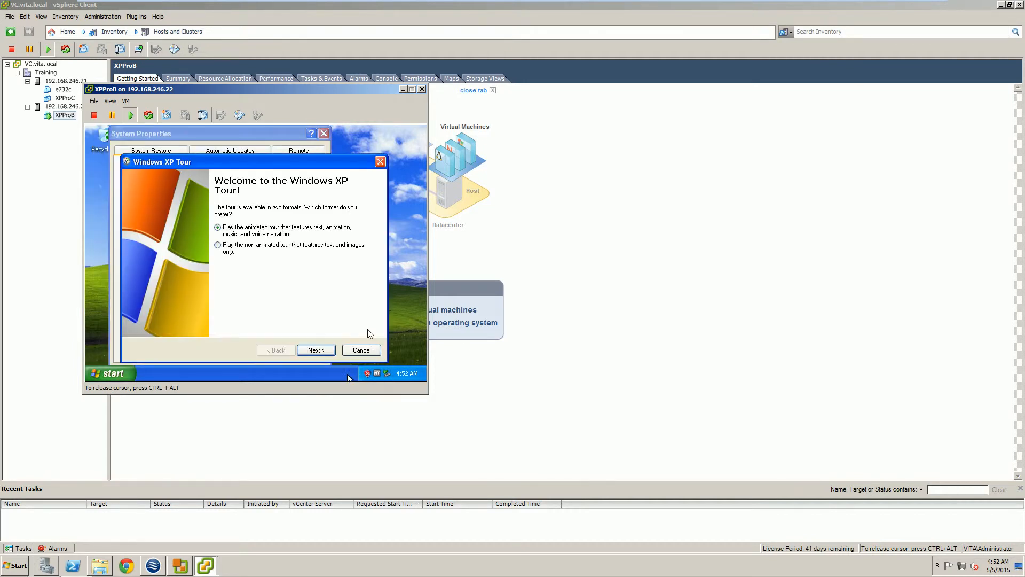
{"action": "left_click", "coordinate": [362, 350]}
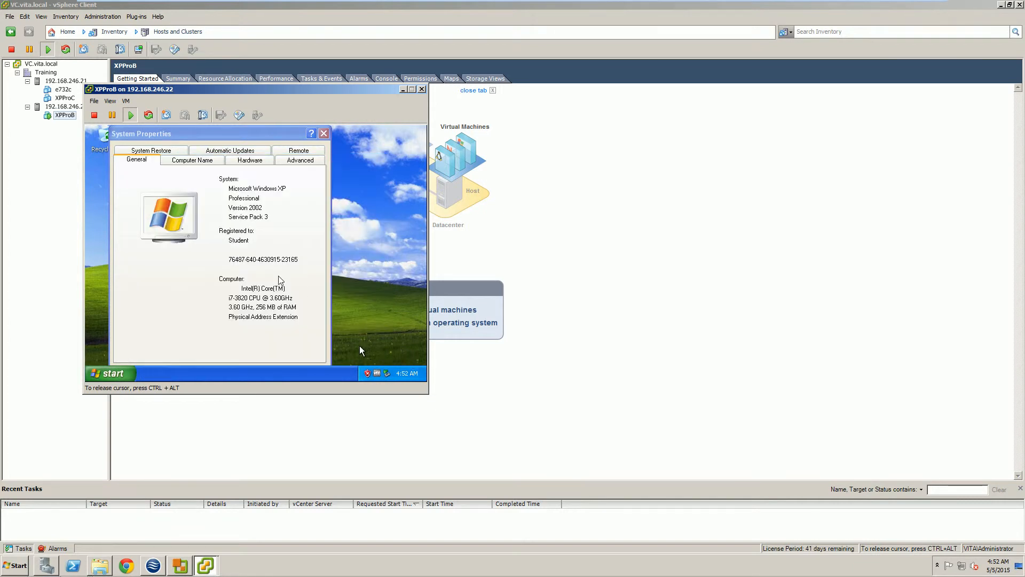
{"action": "left_click", "coordinate": [179, 160]}
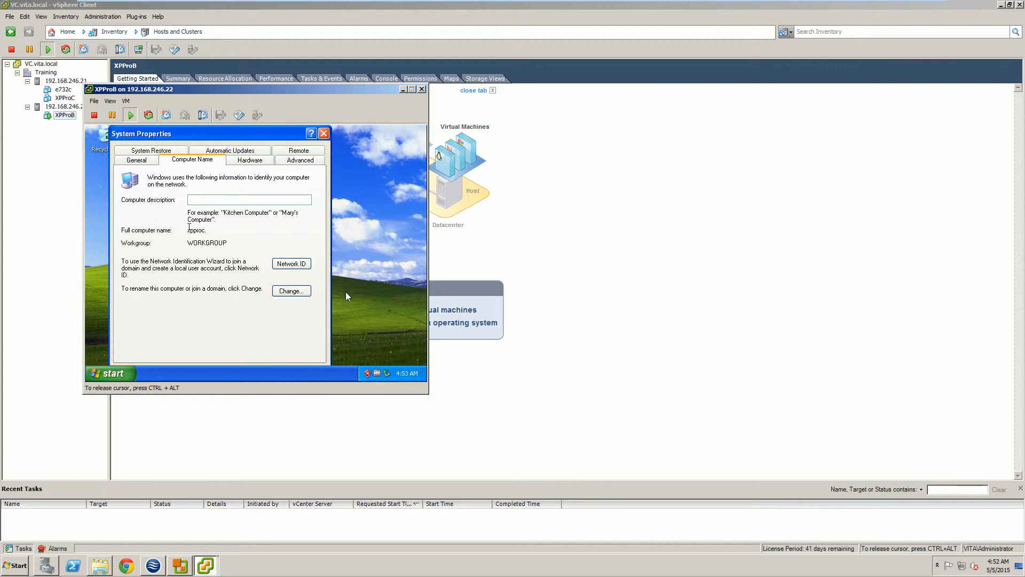
{"action": "double_click", "coordinate": [193, 230]}
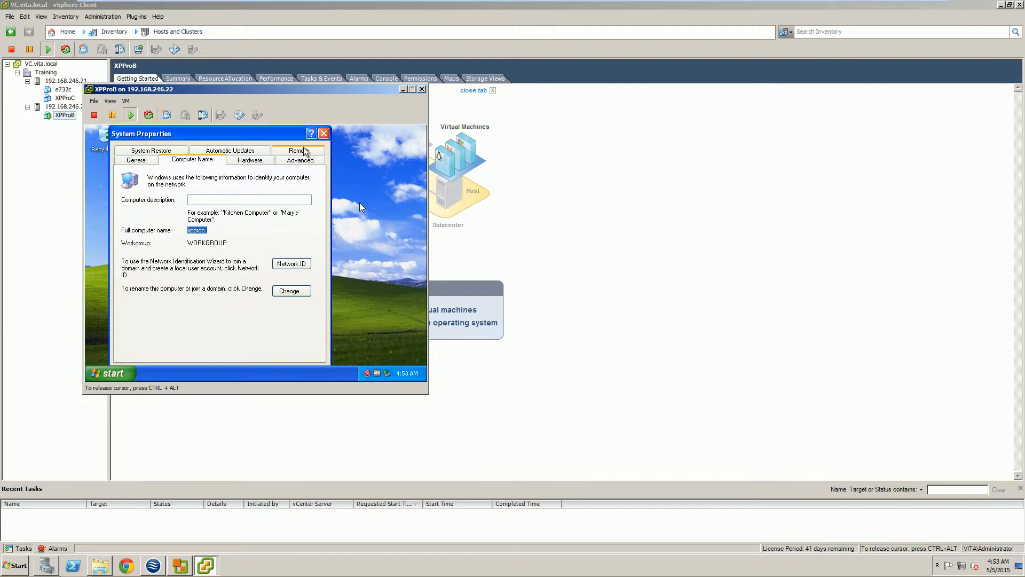
{"action": "left_click", "coordinate": [323, 133]}
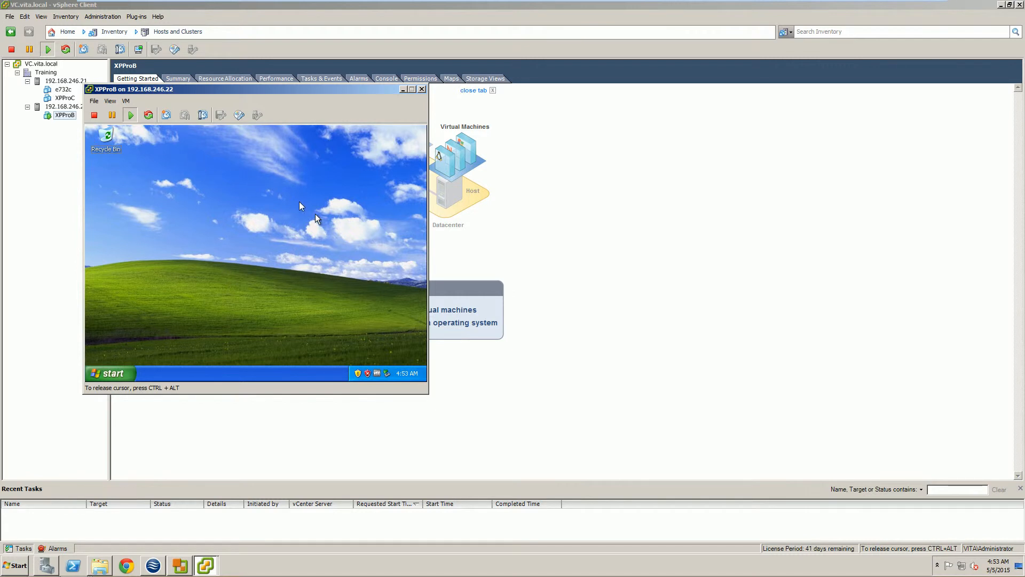
Release the mouse from the XPProB console and restore the vSphere Client to a smaller window.
{"action": "key", "text": "ctrl+alt"}
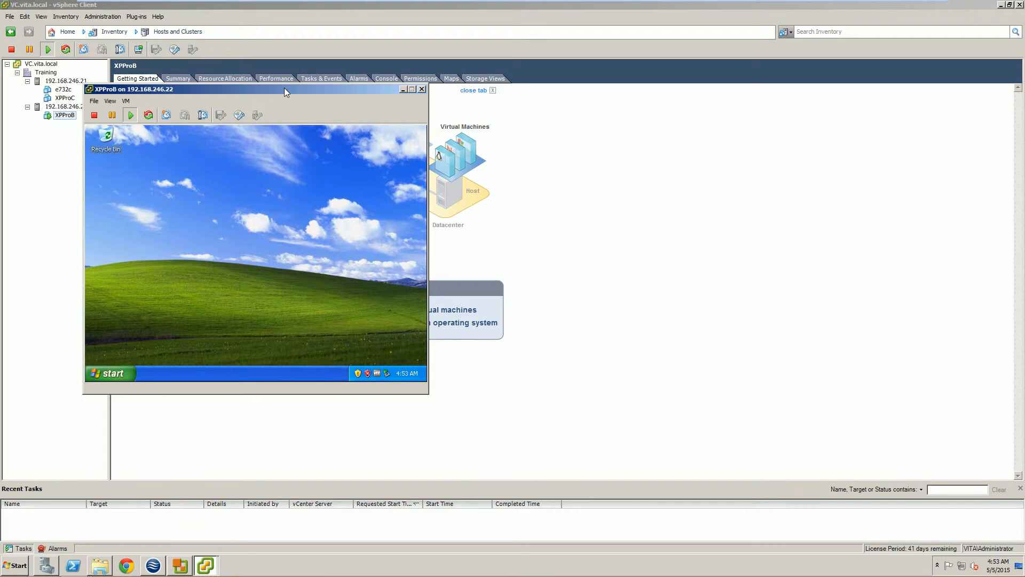
{"action": "left_click_drag", "start_coordinate": [284, 89], "coordinate": [491, 138]}
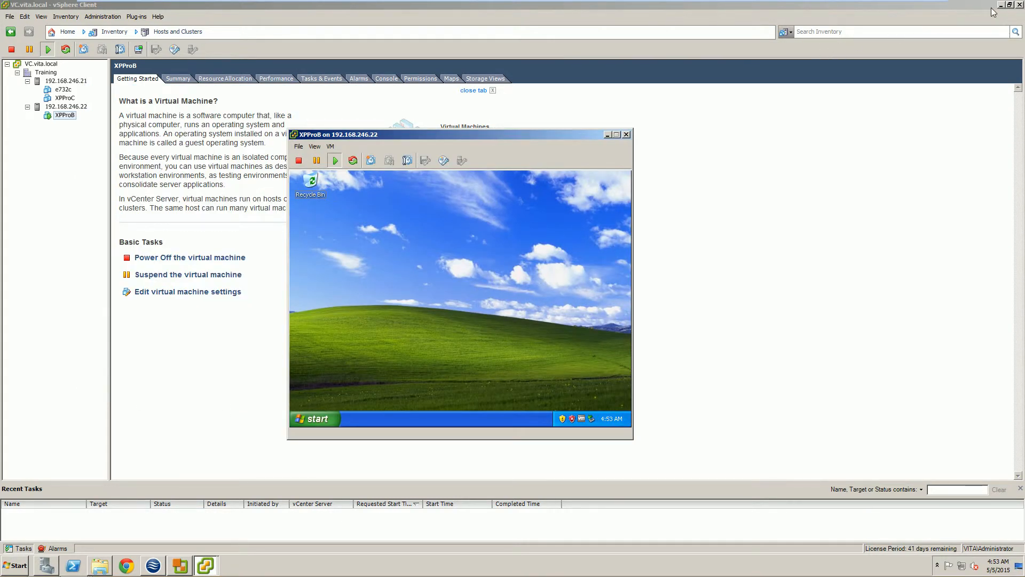
{"action": "left_click", "coordinate": [1009, 6]}
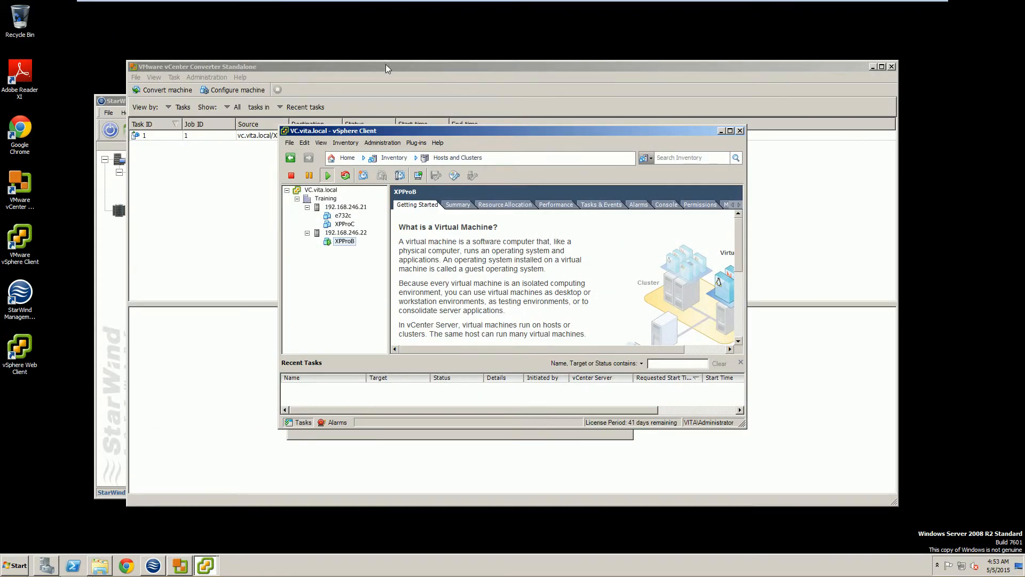
Close vCenter Converter Standalone and move the vSphere Client and XPProB console to the right.
{"action": "left_click", "coordinate": [414, 77]}
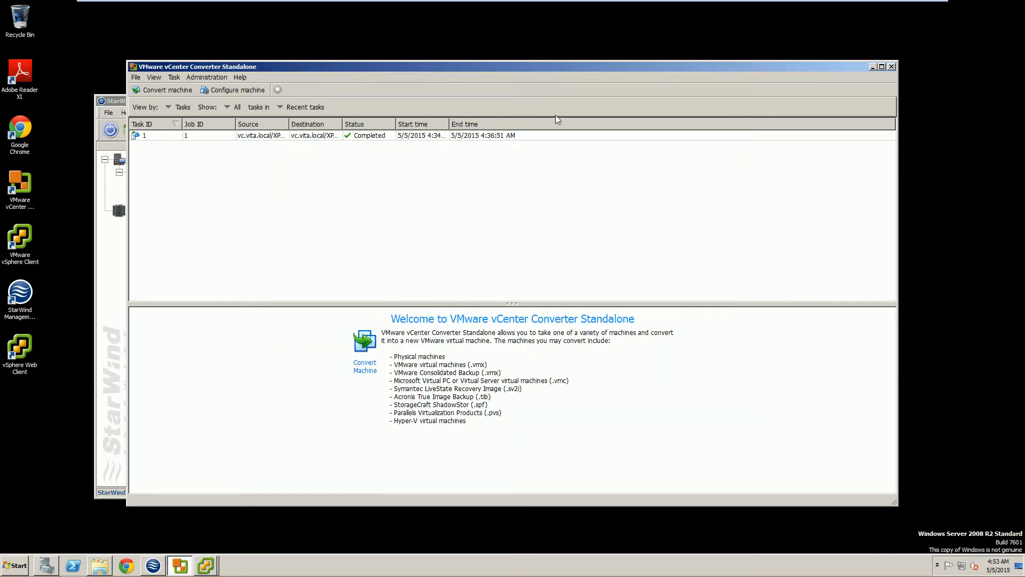
{"action": "left_click", "coordinate": [881, 66]}
{"action": "left_click", "coordinate": [1019, 4]}
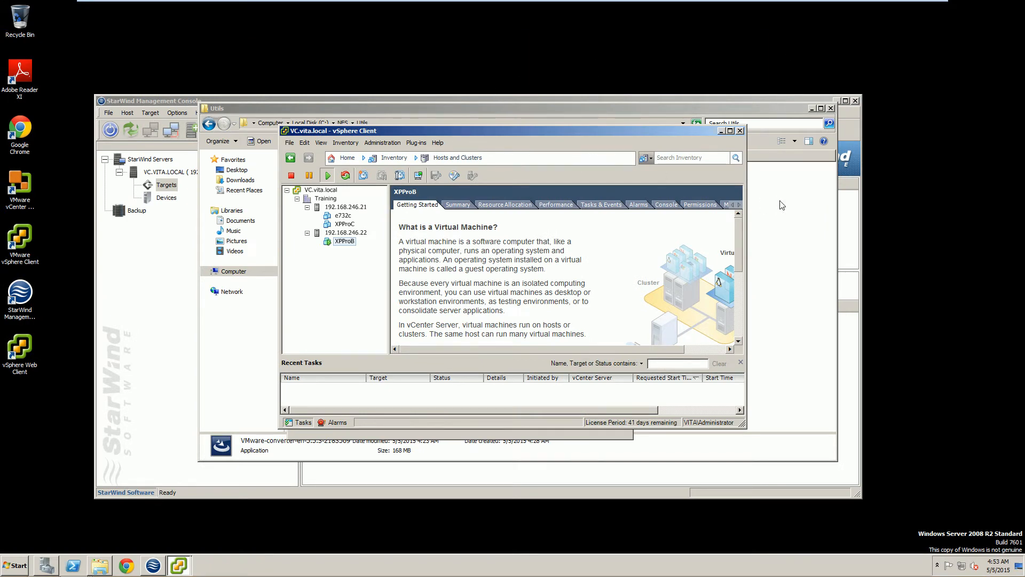
{"action": "left_click_drag", "start_coordinate": [531, 133], "coordinate": [800, 206]}
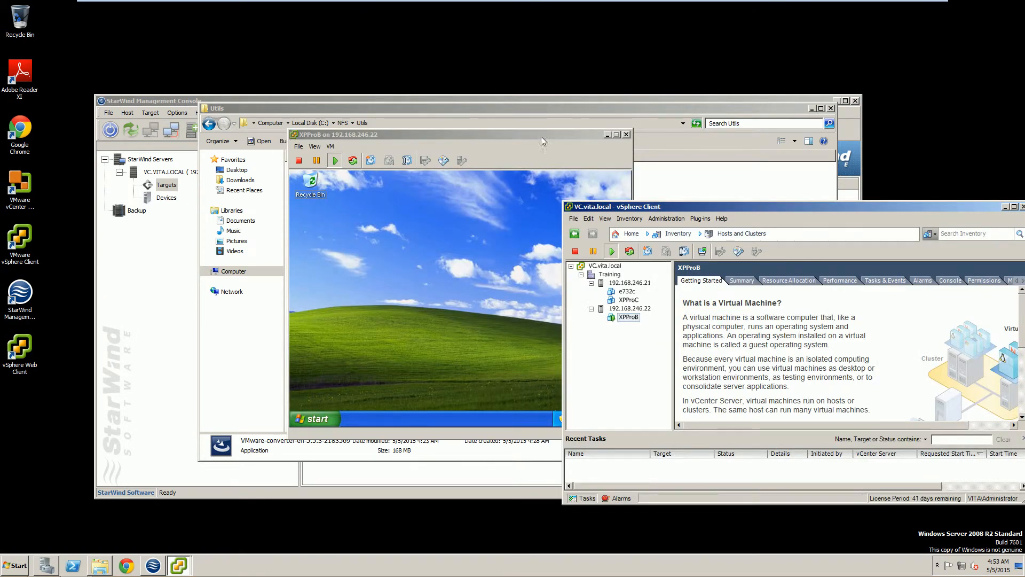
{"action": "left_click_drag", "start_coordinate": [528, 133], "coordinate": [927, 108]}
Paste the NewSid zip into C:\NFS\Utils and bring the XPProB console to the screen centre.
{"action": "left_click", "coordinate": [414, 259]}
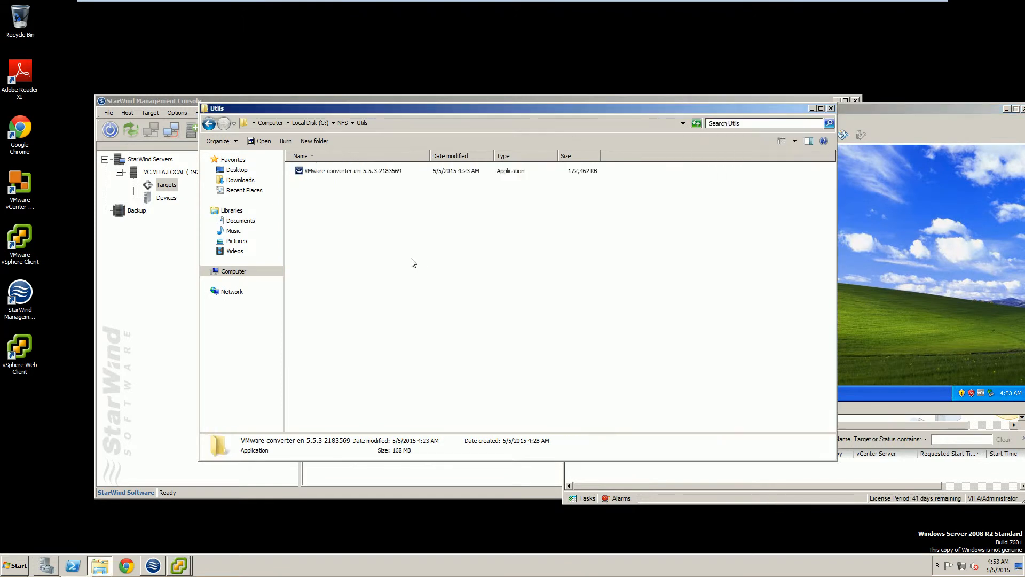
{"action": "right_click", "coordinate": [343, 226]}
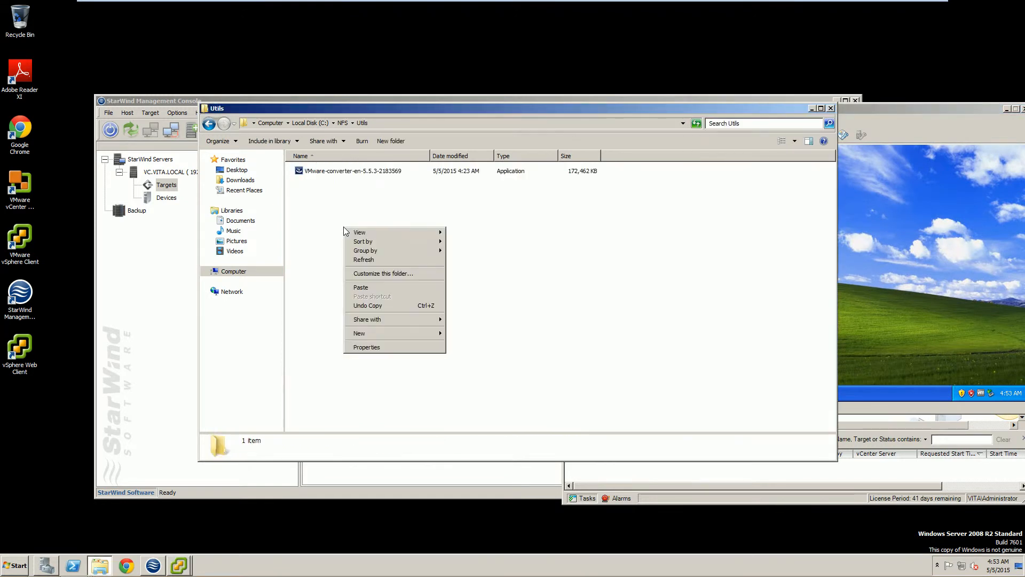
{"action": "left_click", "coordinate": [357, 287]}
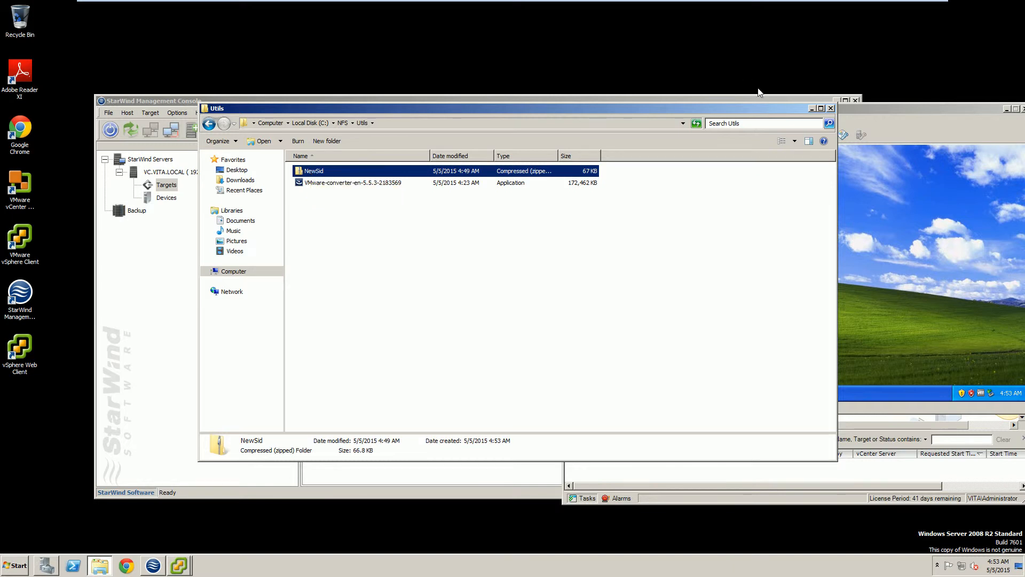
{"action": "left_click_drag", "start_coordinate": [907, 108], "coordinate": [631, 111]}
{"action": "left_click", "coordinate": [518, 268]}
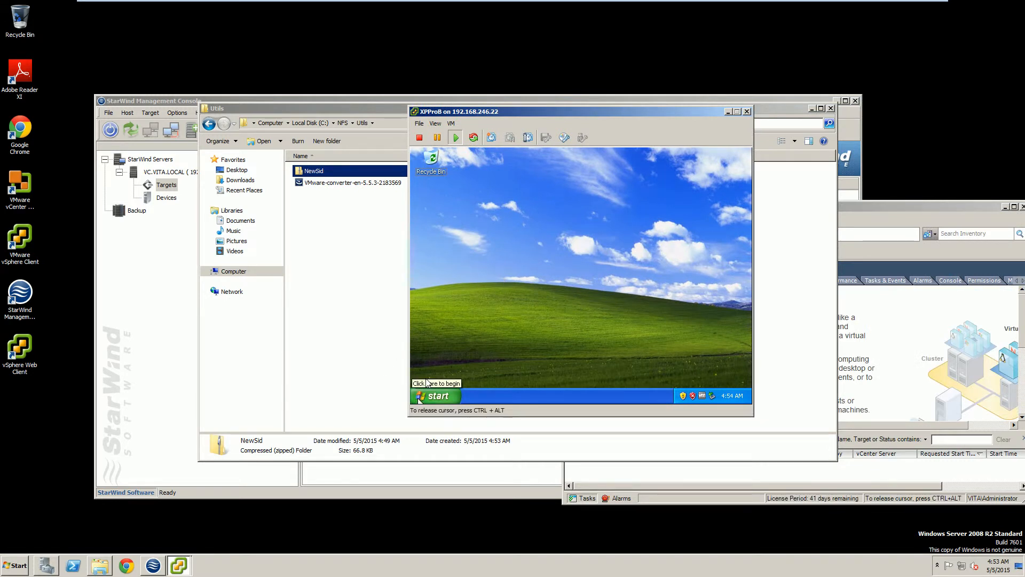
{"action": "left_click", "coordinate": [421, 395]}
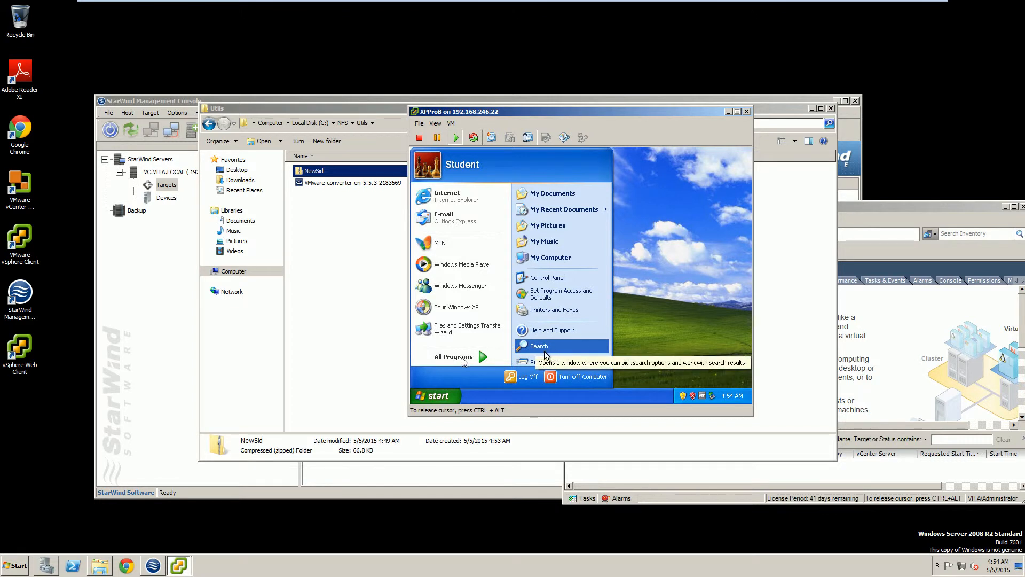
{"action": "left_click", "coordinate": [532, 359]}
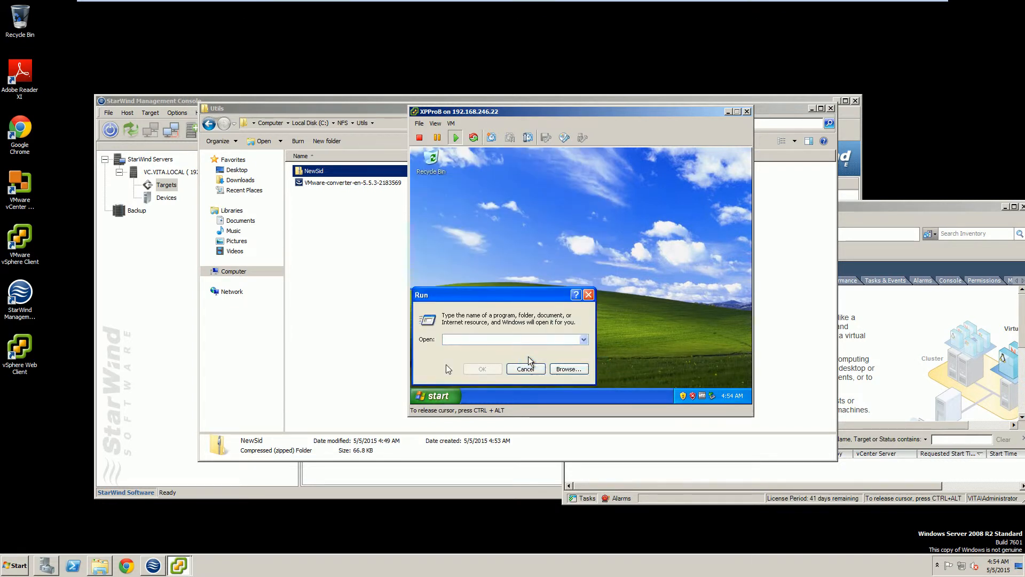
{"action": "type", "text": "\\\\"}
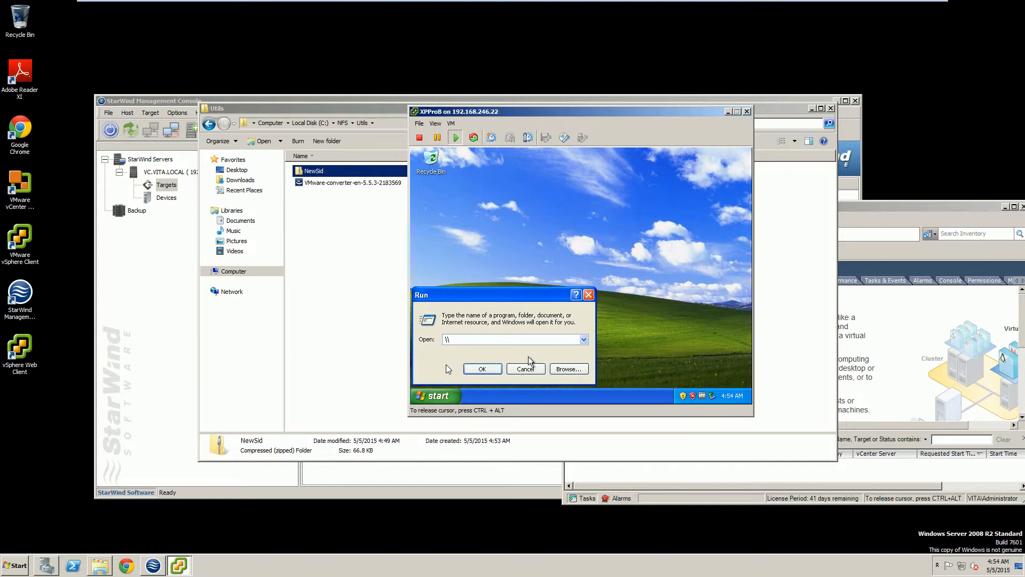
{"action": "type", "text": "192.168.246.20"}
{"action": "key", "text": "Return"}
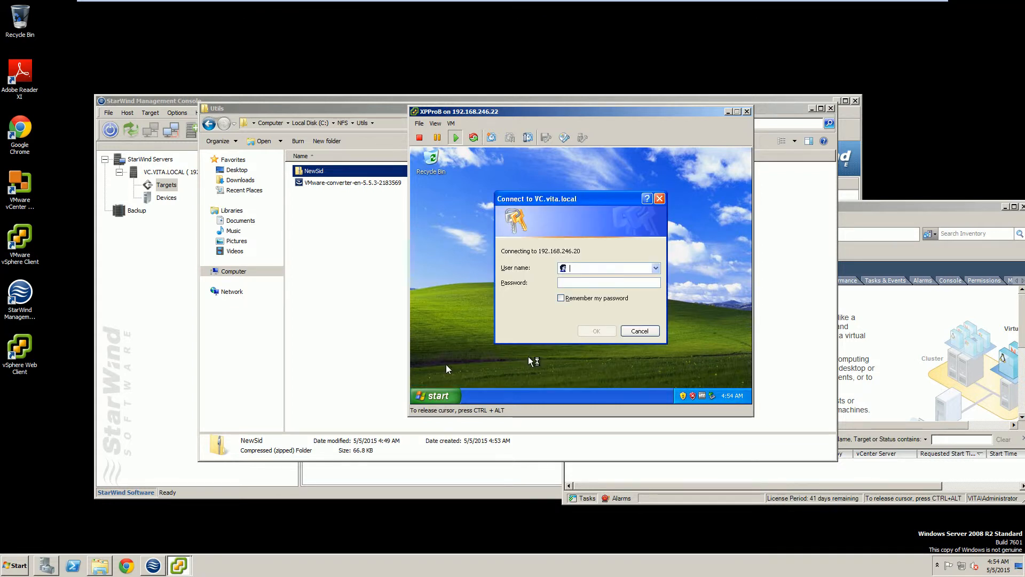
{"action": "type", "text": "a"}
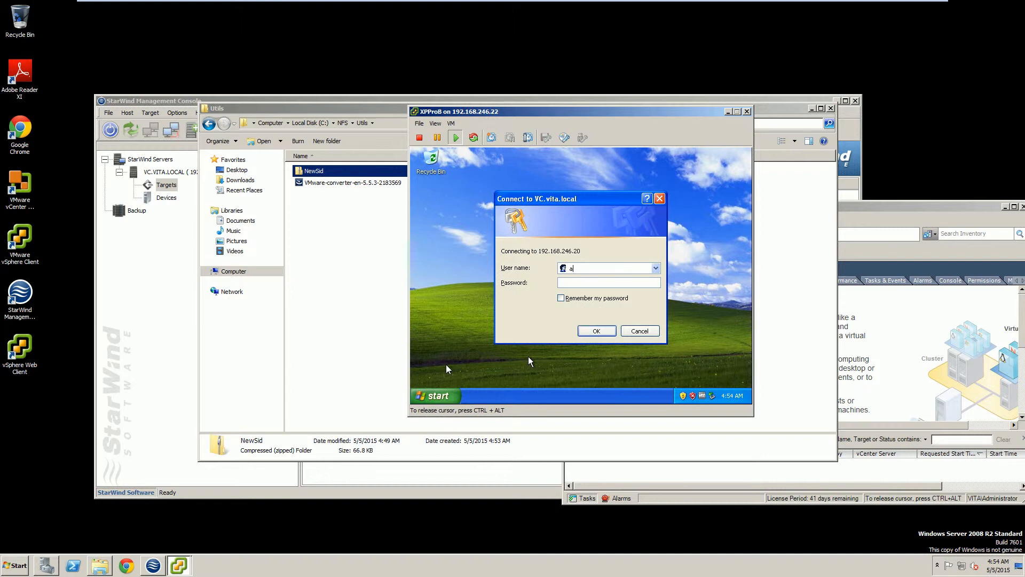
{"action": "type", "text": "dministrator"}
{"action": "key", "text": "Tab"}
{"action": "type", "text": "••••••••"}
{"action": "key", "text": "Return"}
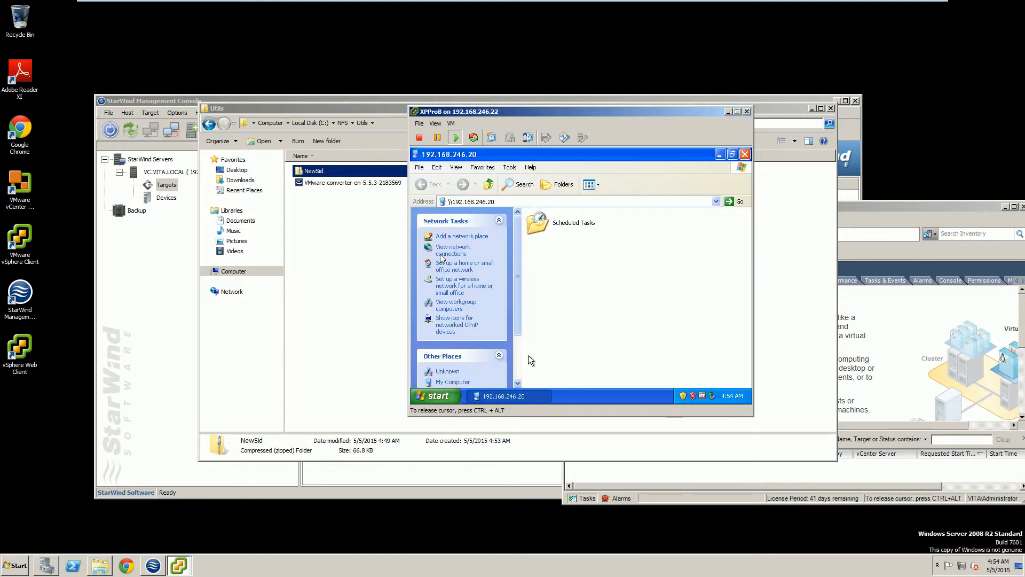
{"action": "left_click", "coordinate": [511, 201]}
{"action": "left_click", "coordinate": [510, 201]}
{"action": "key", "text": "BackSpace"}
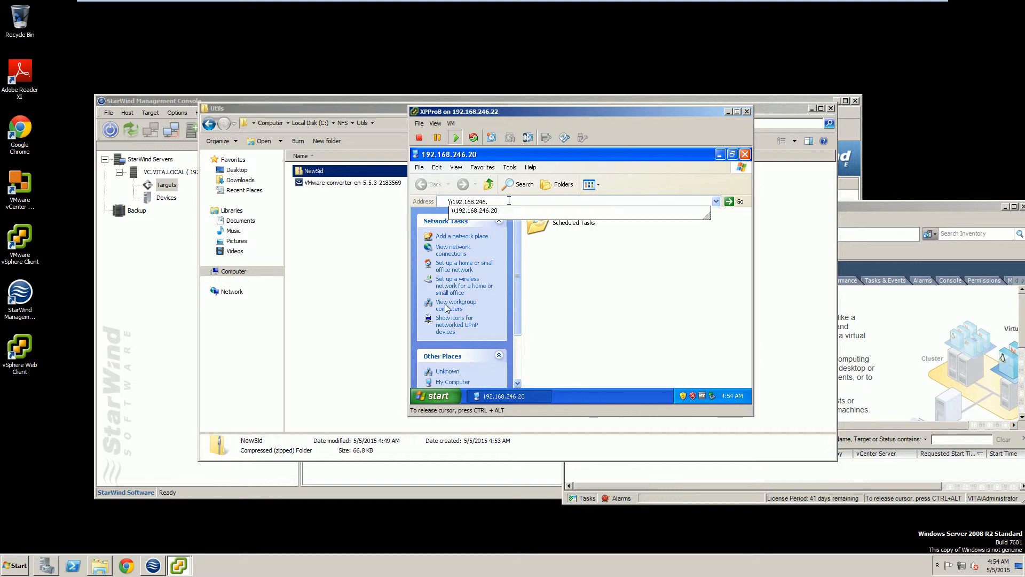
{"action": "type", "text": "19"}
{"action": "key", "text": "Return"}
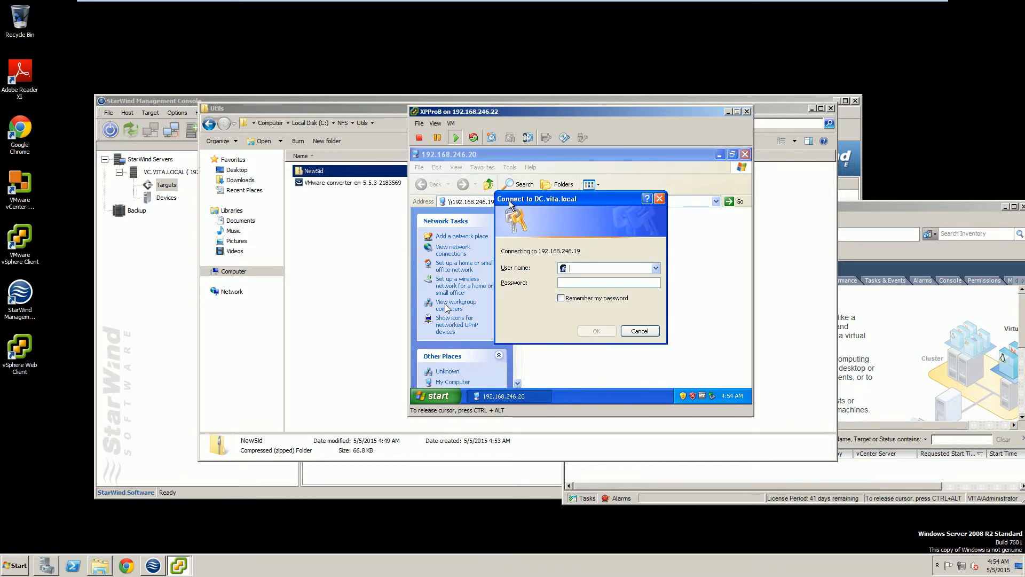
{"action": "type", "text": "administrator•••••••••"}
{"action": "key", "text": "Return"}
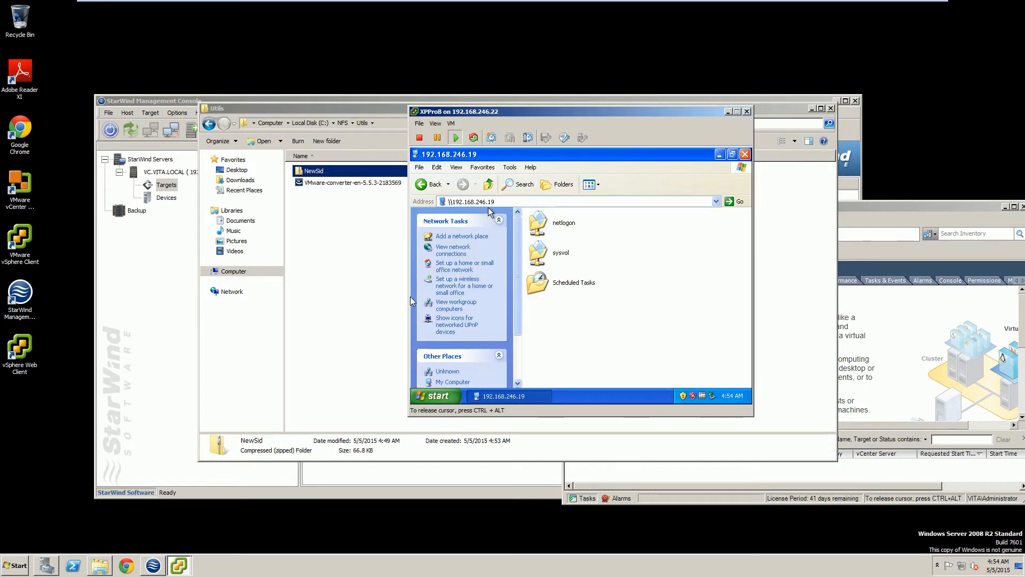
{"action": "left_click", "coordinate": [502, 202]}
{"action": "key", "text": "BackSpace"}
{"action": "key", "text": "BackSpace"}
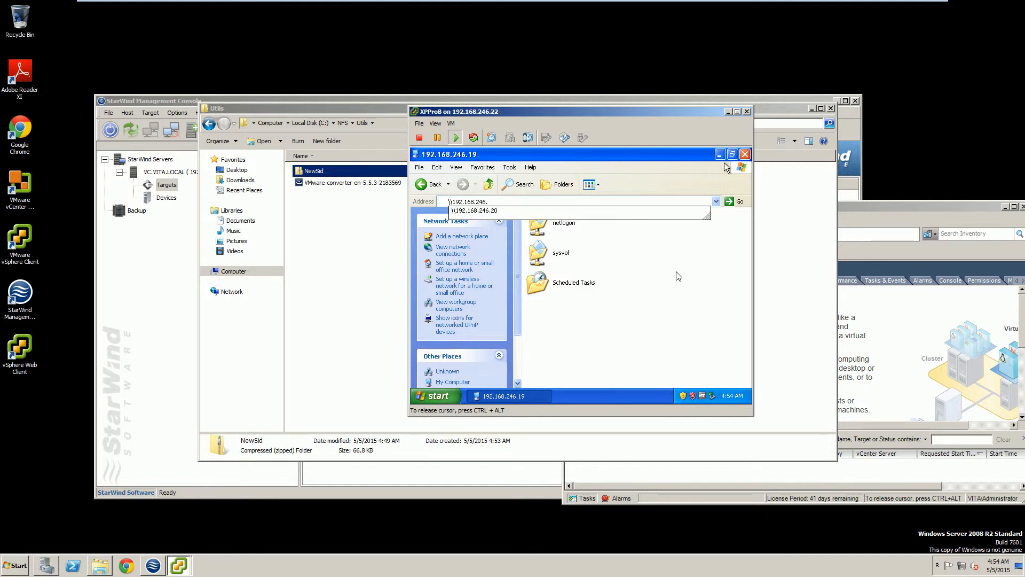
{"action": "left_click", "coordinate": [744, 155]}
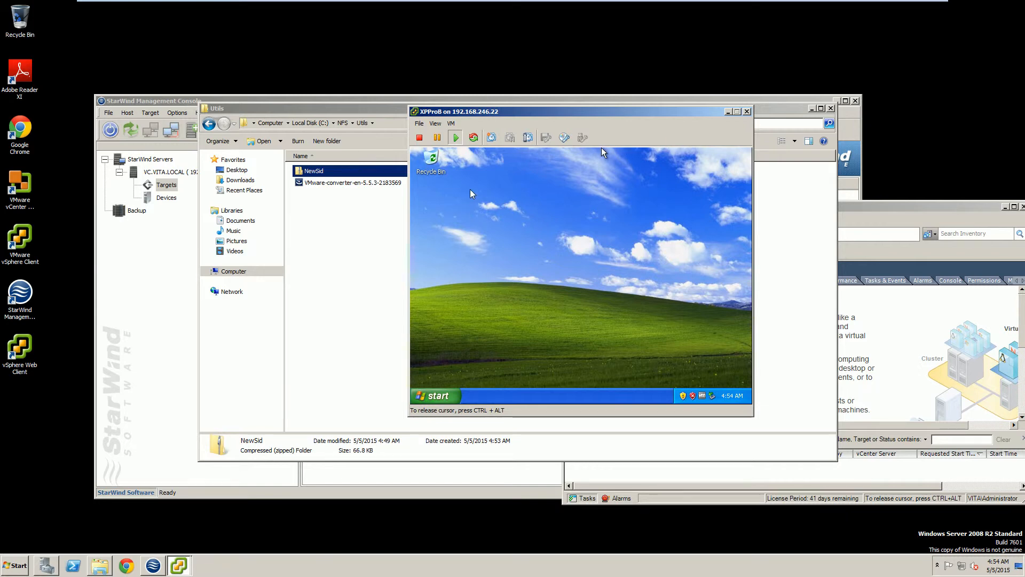
Move the XPProB console to the upper right and select the NewSid zip in C:\NFS\Utils.
{"action": "key", "text": "ctrl+alt"}
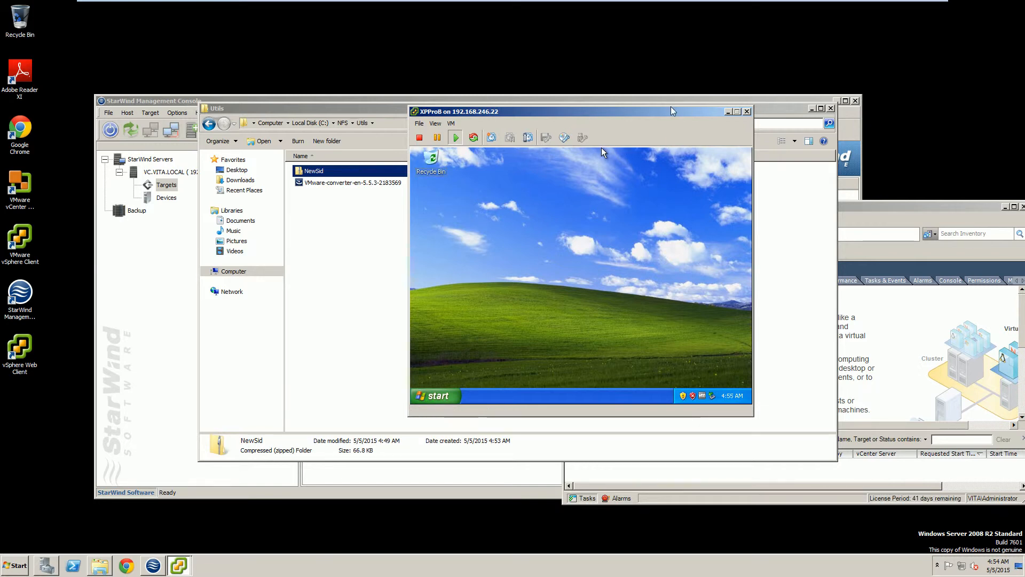
{"action": "left_click_drag", "start_coordinate": [671, 111], "coordinate": [868, 83]}
{"action": "left_click", "coordinate": [406, 216]}
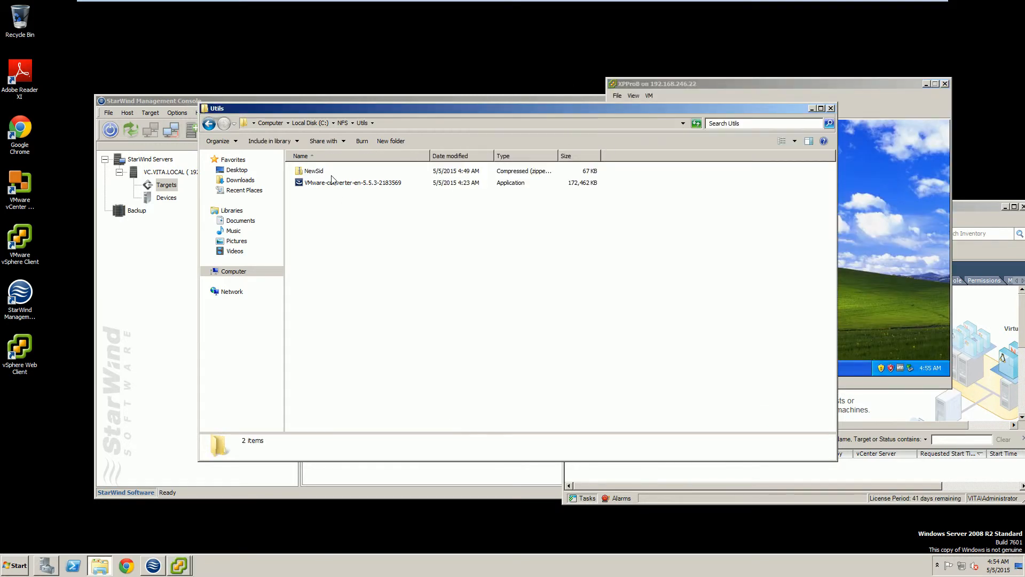
{"action": "left_click", "coordinate": [331, 172]}
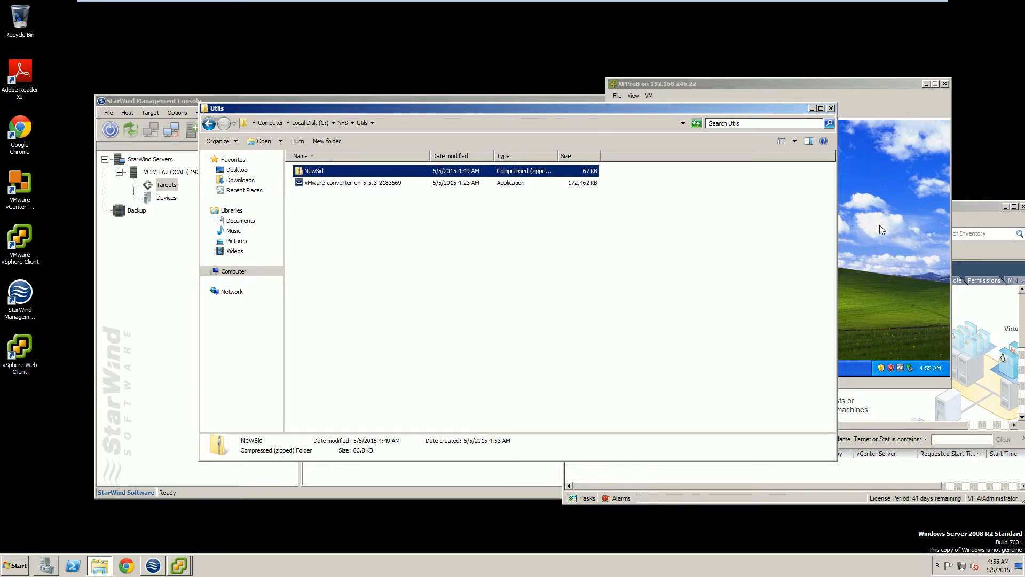
{"action": "left_click", "coordinate": [800, 249]}
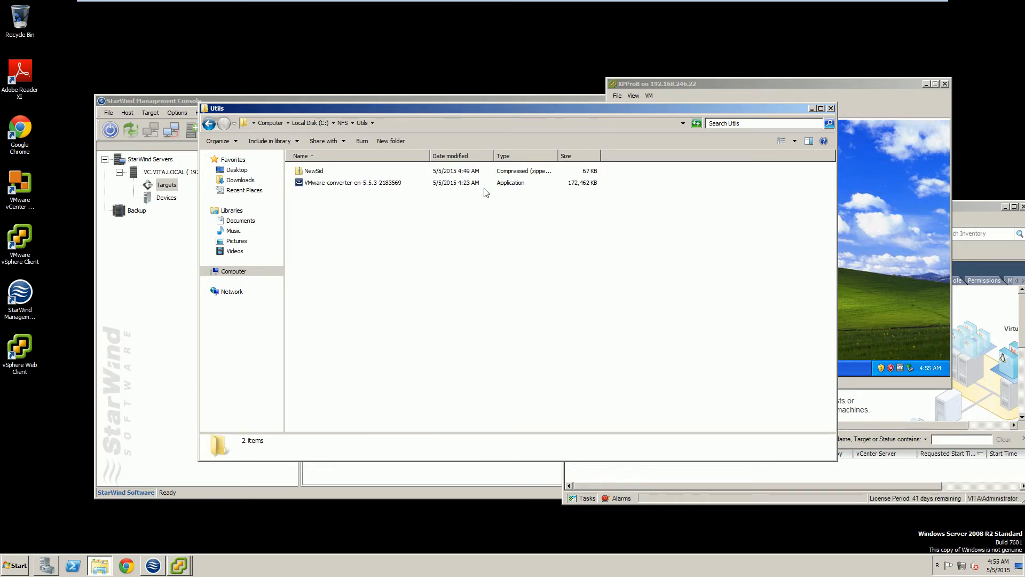
{"action": "left_click", "coordinate": [452, 175]}
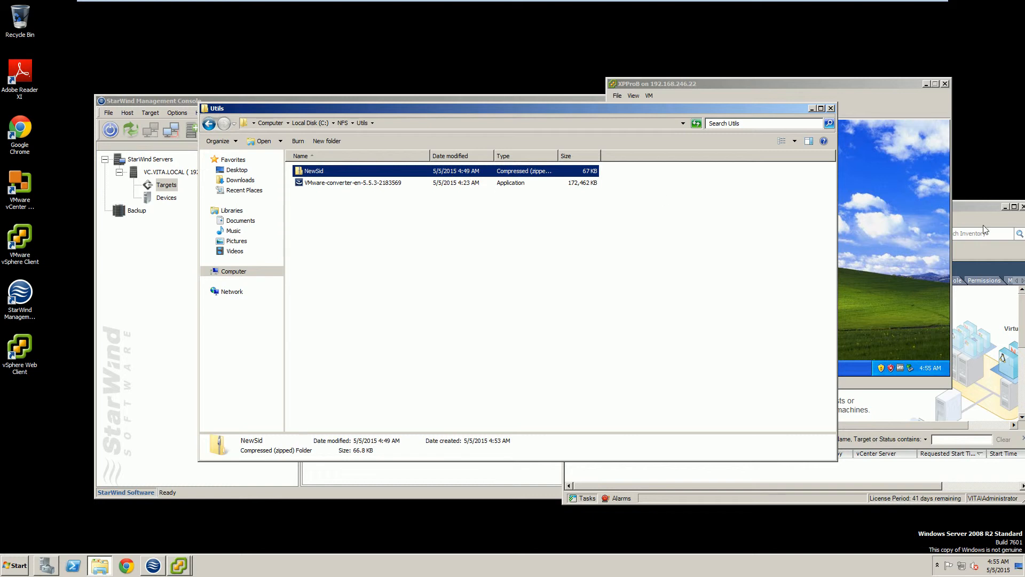
{"action": "left_click", "coordinate": [918, 236]}
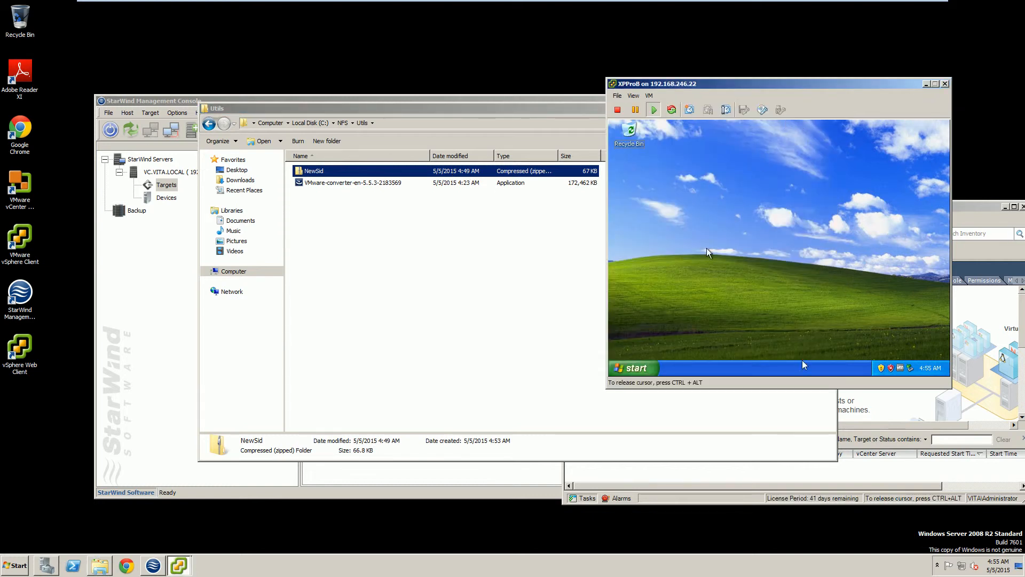
Try the XP desktop's context menu, then dismiss the resulting Operation aborted error.
{"action": "right_click", "coordinate": [662, 309]}
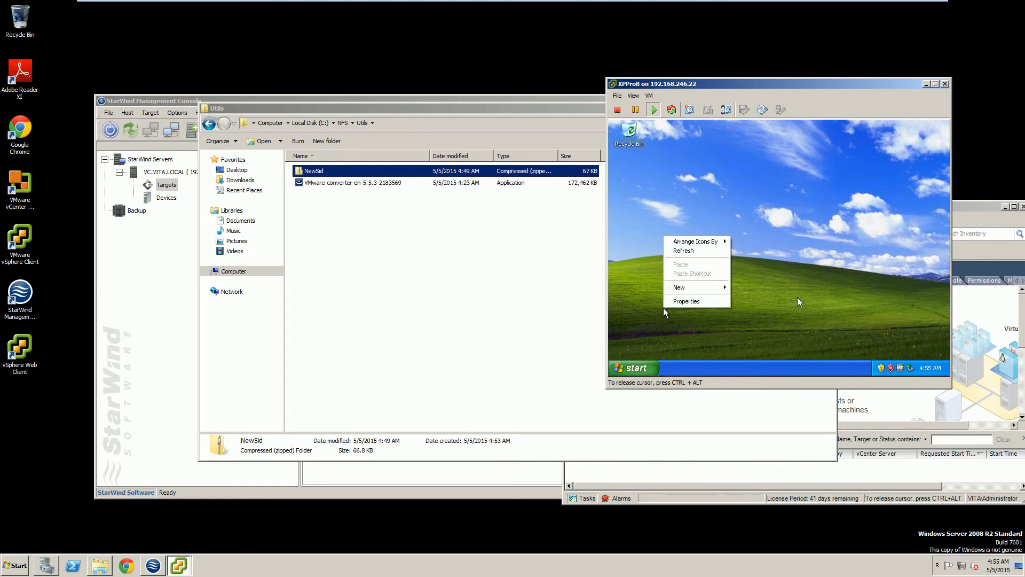
{"action": "left_click", "coordinate": [923, 325]}
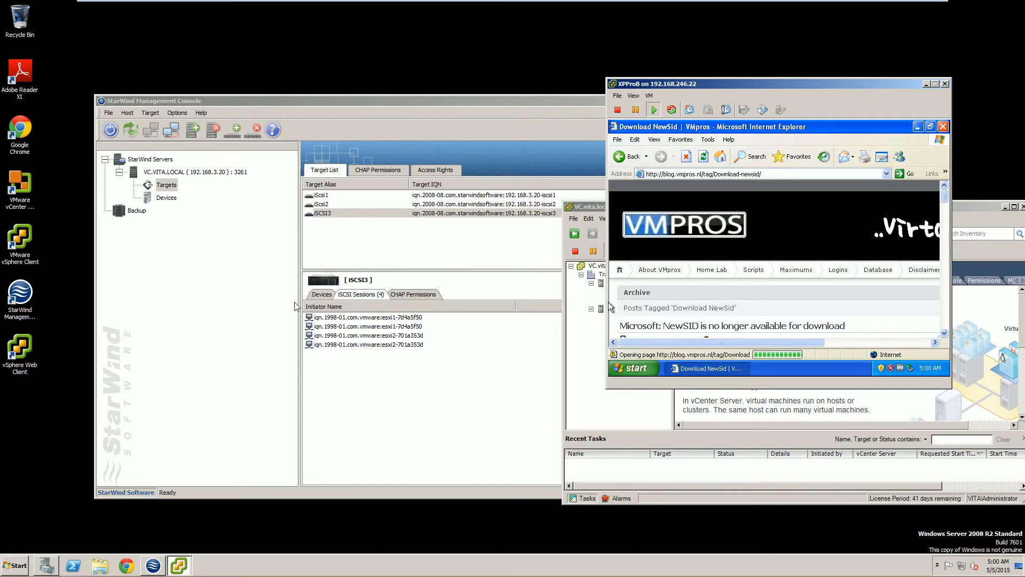
{"action": "left_click", "coordinate": [944, 333]}
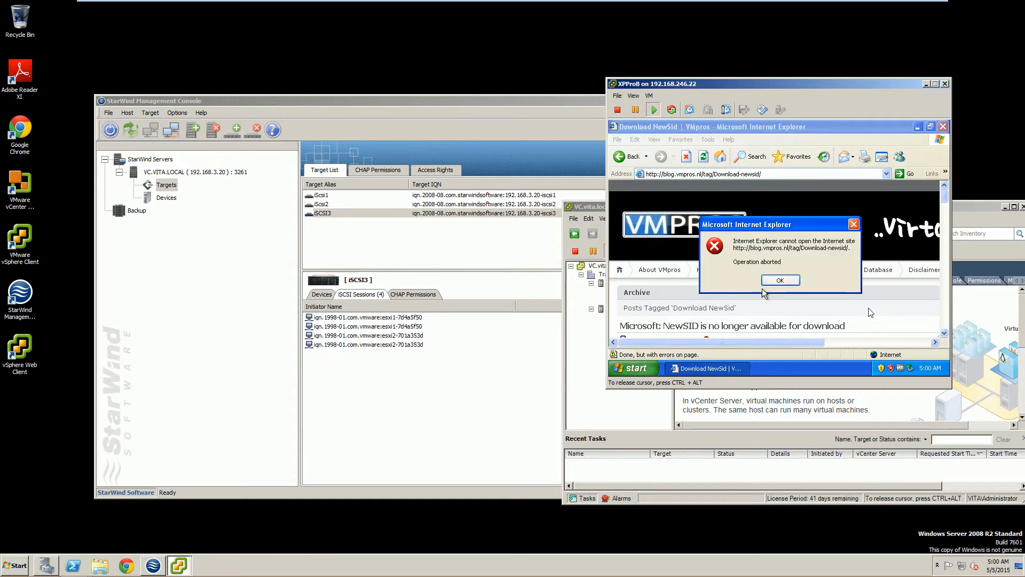
{"action": "left_click", "coordinate": [772, 281]}
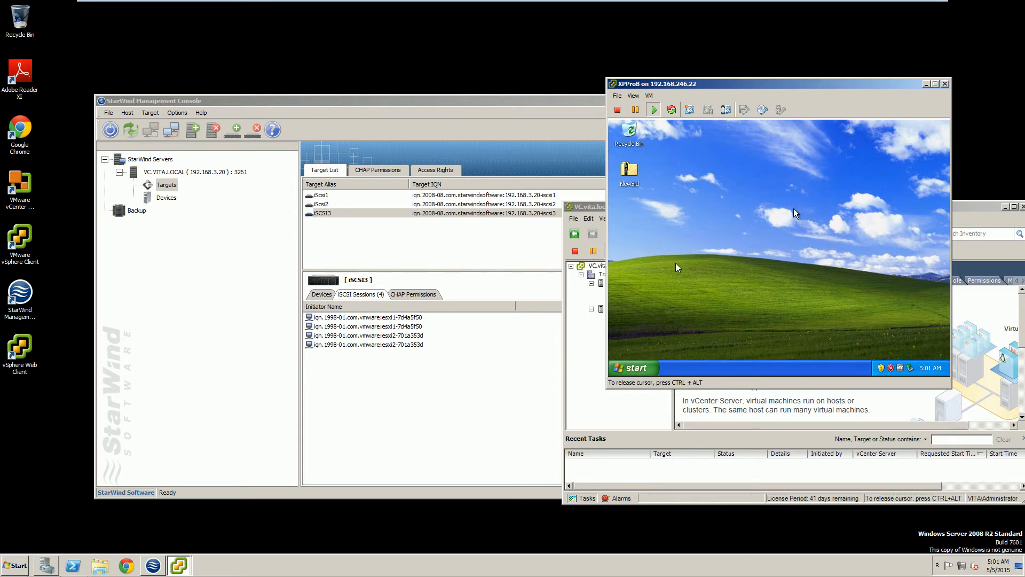
Run newsid.exe from the NewSid zip on the guest desktop and accept its licence.
{"action": "double_click", "coordinate": [633, 175]}
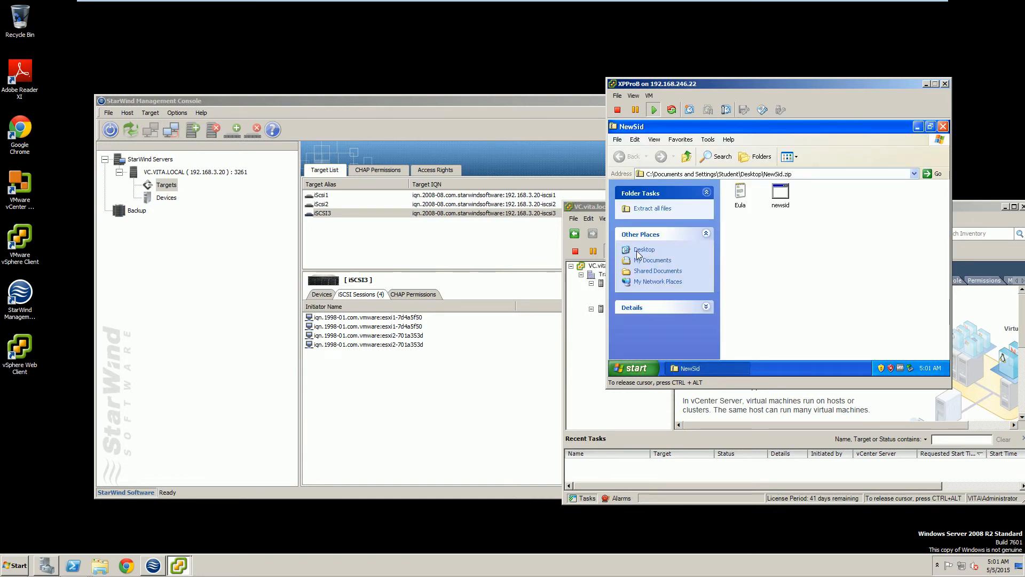
{"action": "double_click", "coordinate": [784, 199]}
{"action": "left_click", "coordinate": [786, 265]}
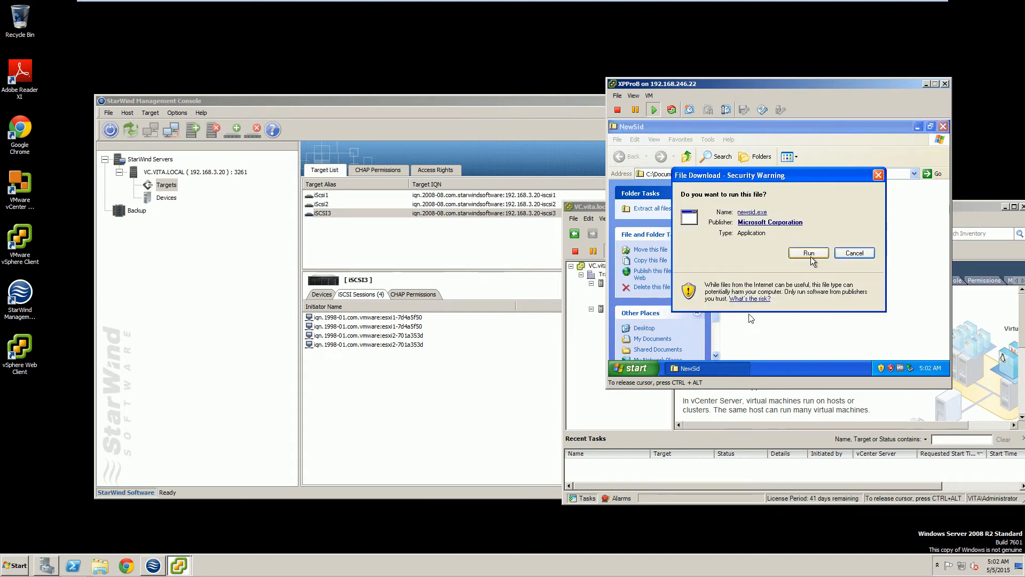
{"action": "left_click", "coordinate": [809, 254]}
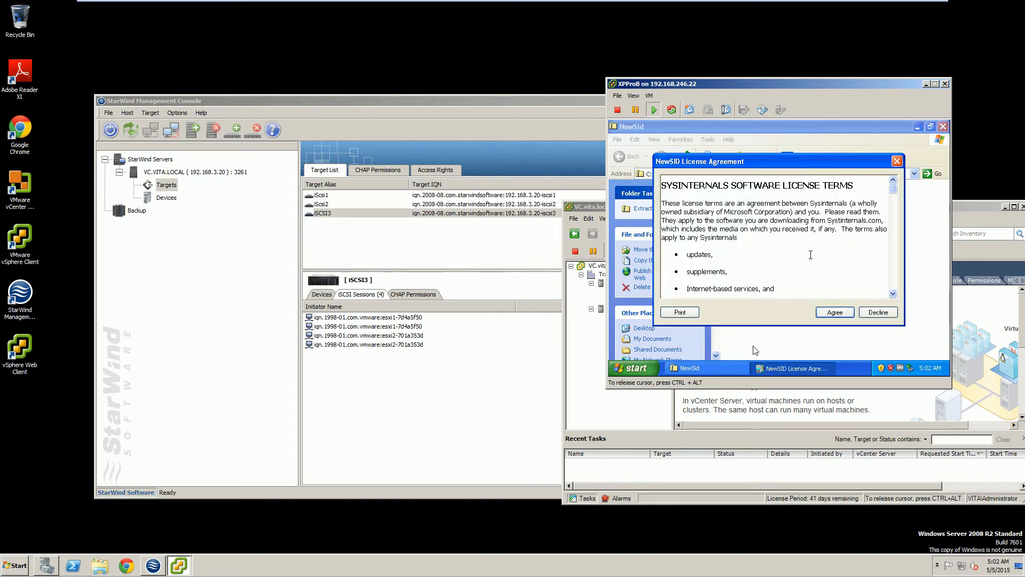
{"action": "left_click", "coordinate": [826, 310]}
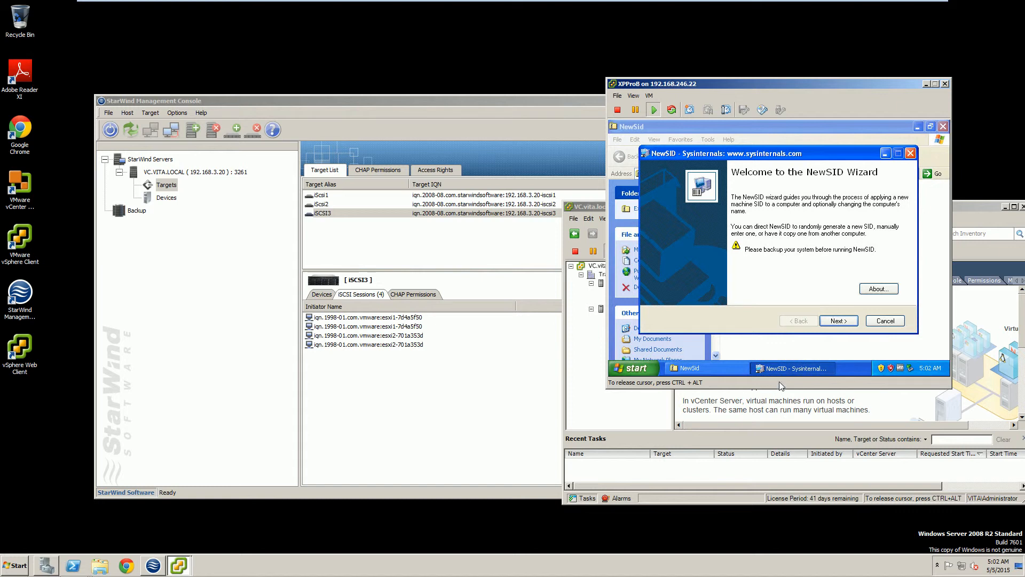
Apply a random new SID and rename the computer to XPproB in the NewSID wizard.
{"action": "left_click", "coordinate": [840, 321]}
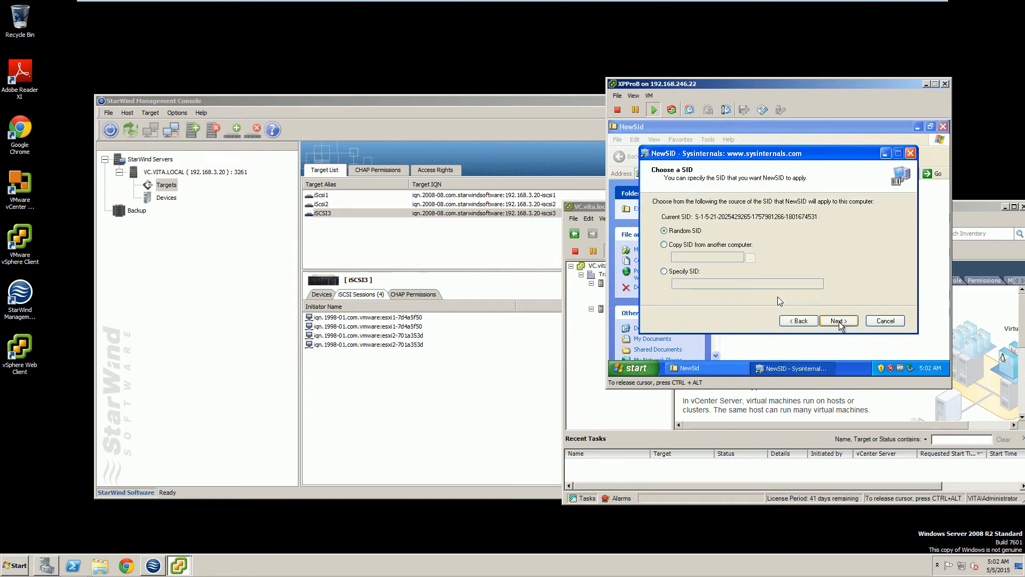
{"action": "left_click", "coordinate": [839, 321]}
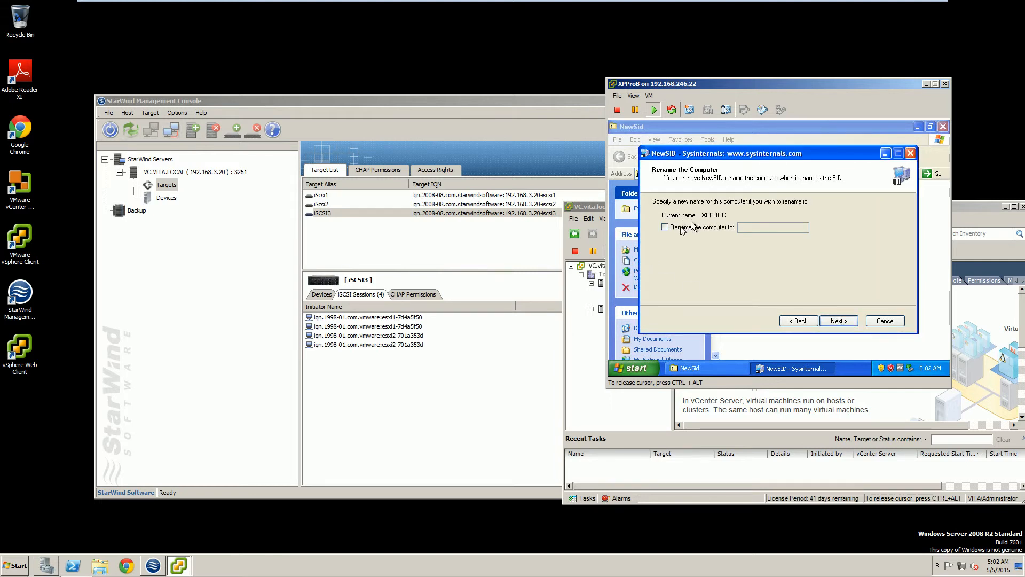
{"action": "left_click", "coordinate": [688, 226]}
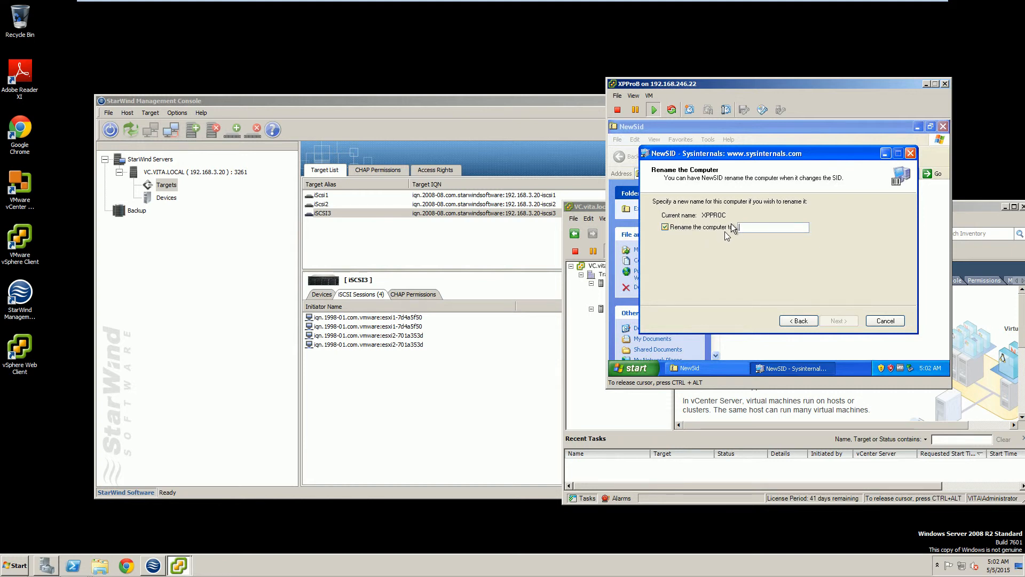
{"action": "type", "text": "XPproB"}
{"action": "left_click", "coordinate": [837, 321]}
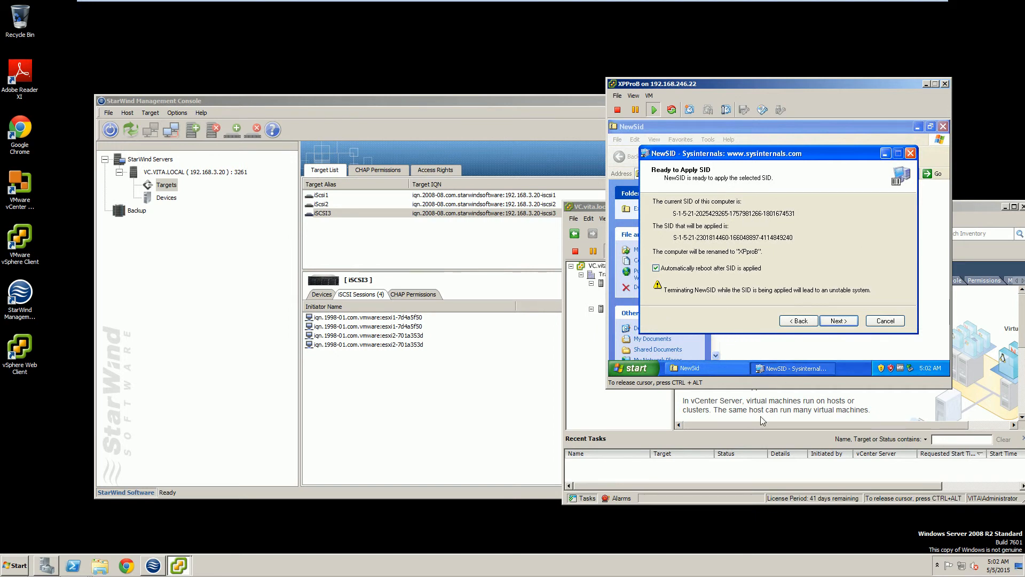
{"action": "left_click", "coordinate": [843, 325]}
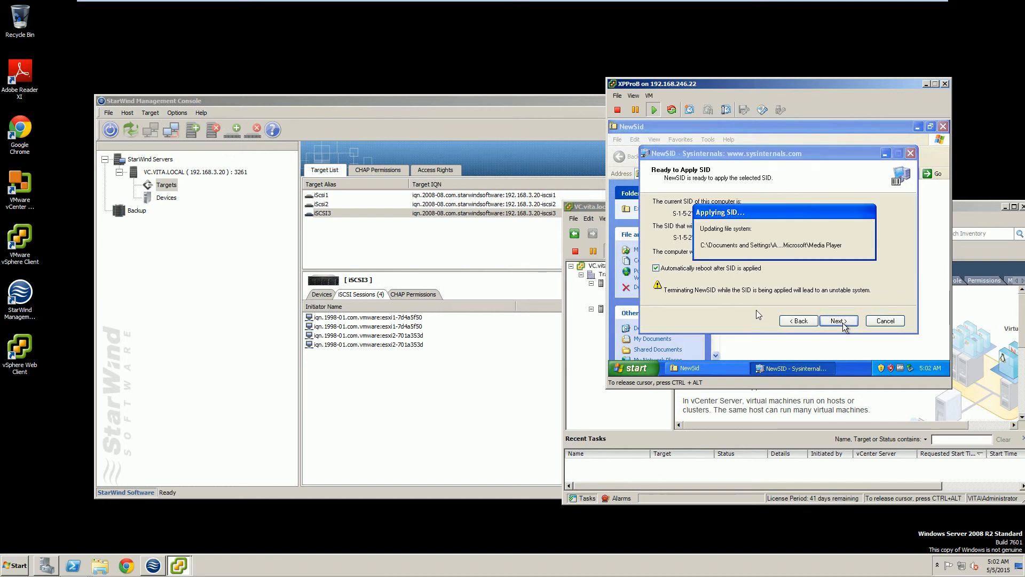